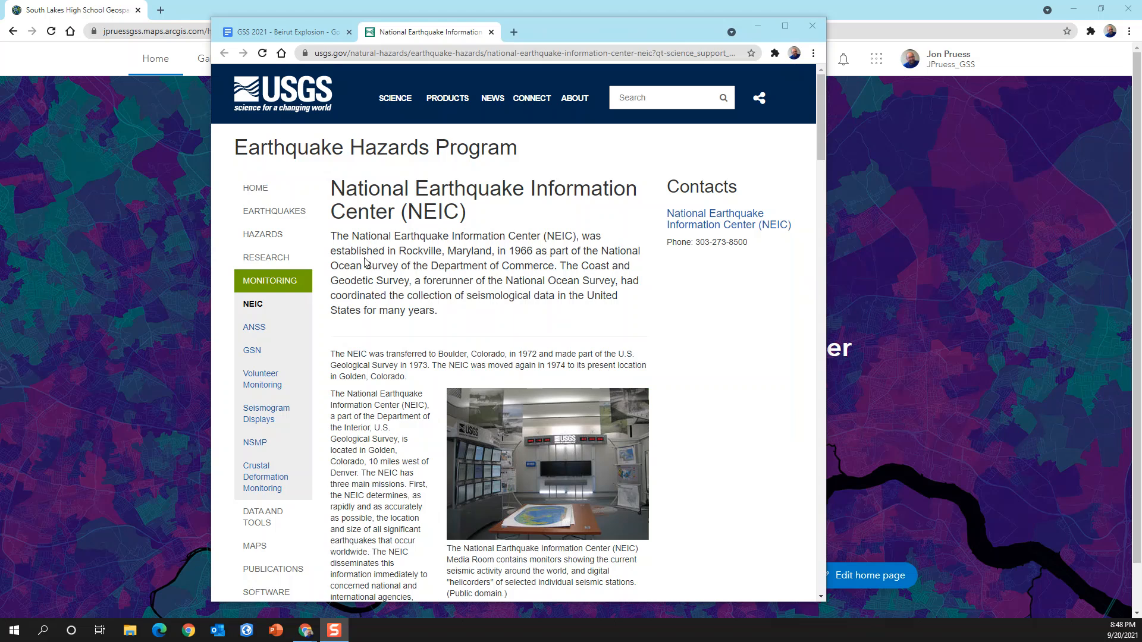
- Open the Search Earthquake Catalog page from the USGS Earthquakes section
left_click(272, 218)
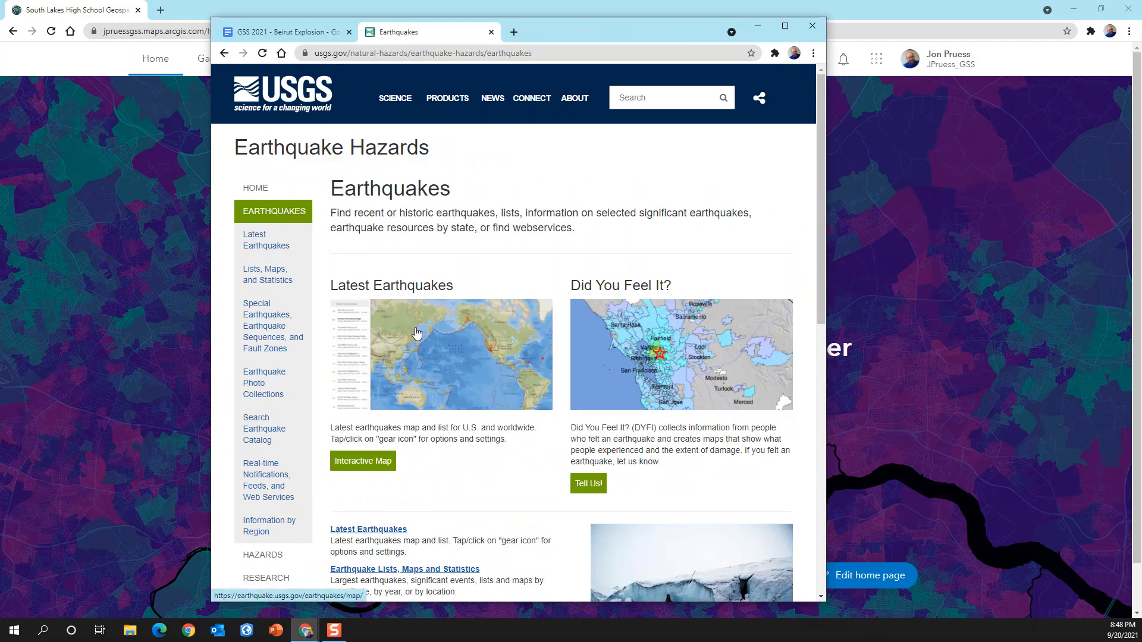
scroll(416, 333, "down", 3)
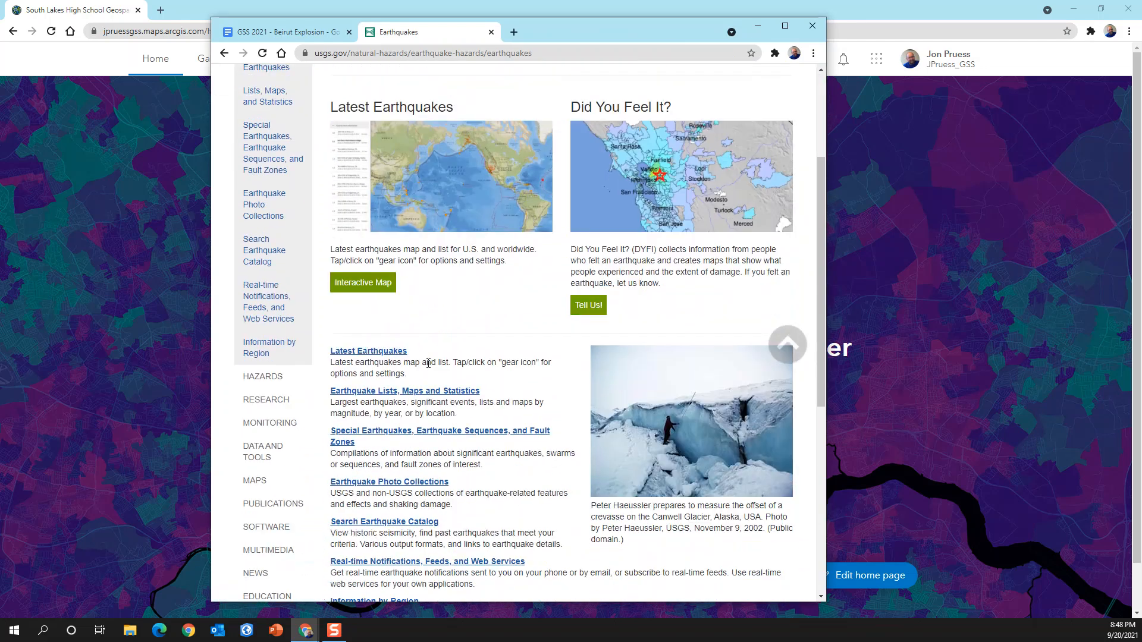
scroll(428, 364, "down", 3)
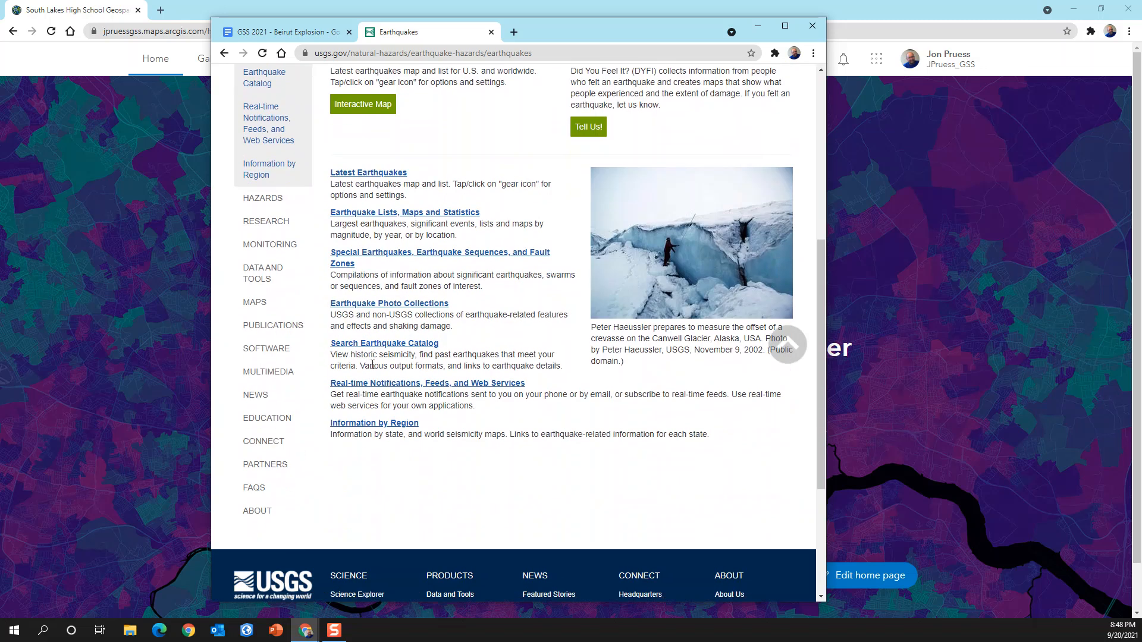
left_click(389, 348)
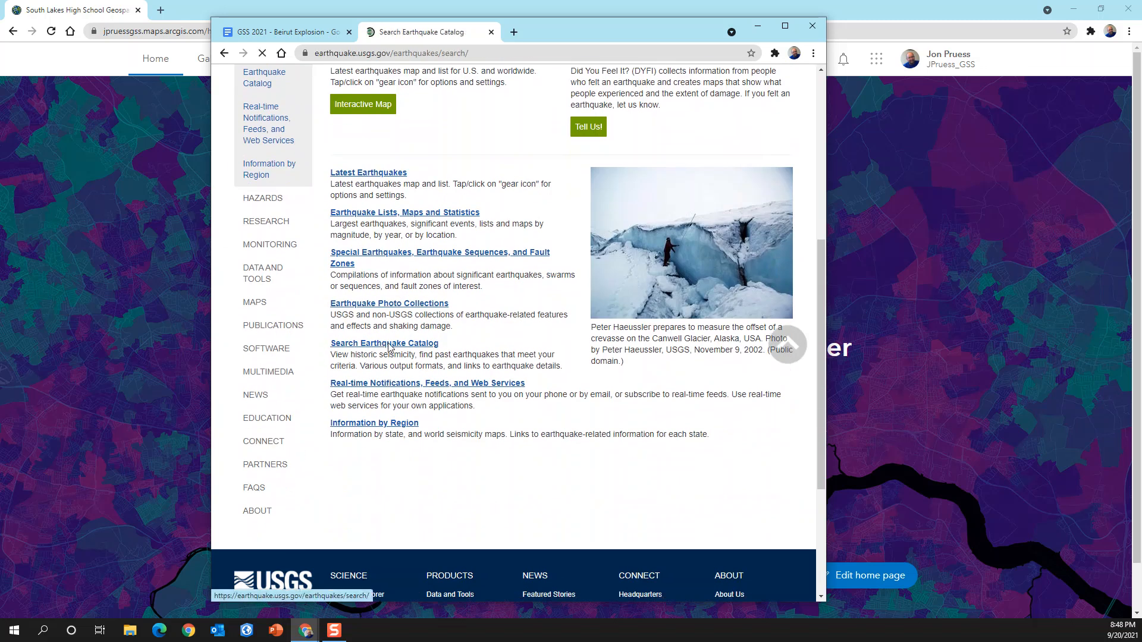
- Choose a custom magnitude range for the catalog search with a minimum of 1.5
scroll(654, 359, "down", 2)
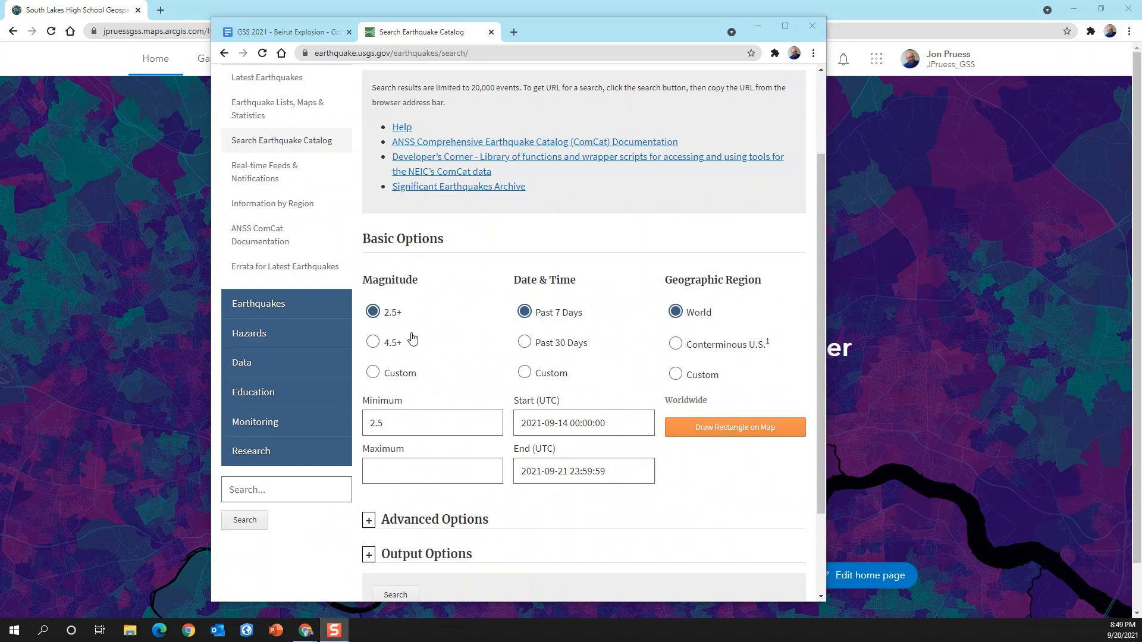
left_click(373, 373)
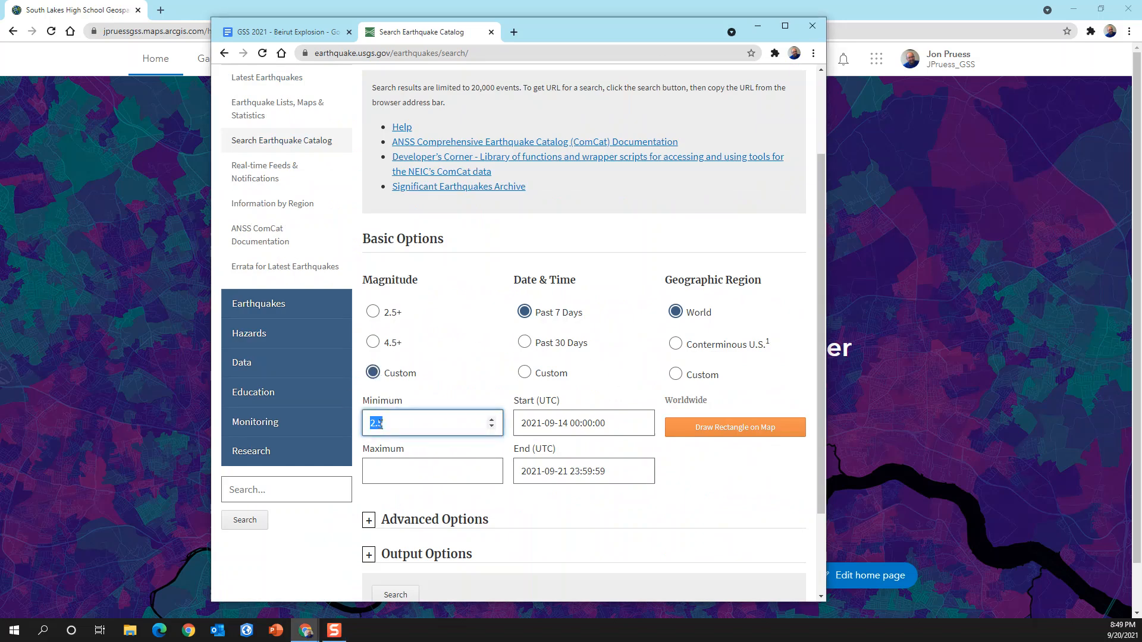
left_click(491, 430)
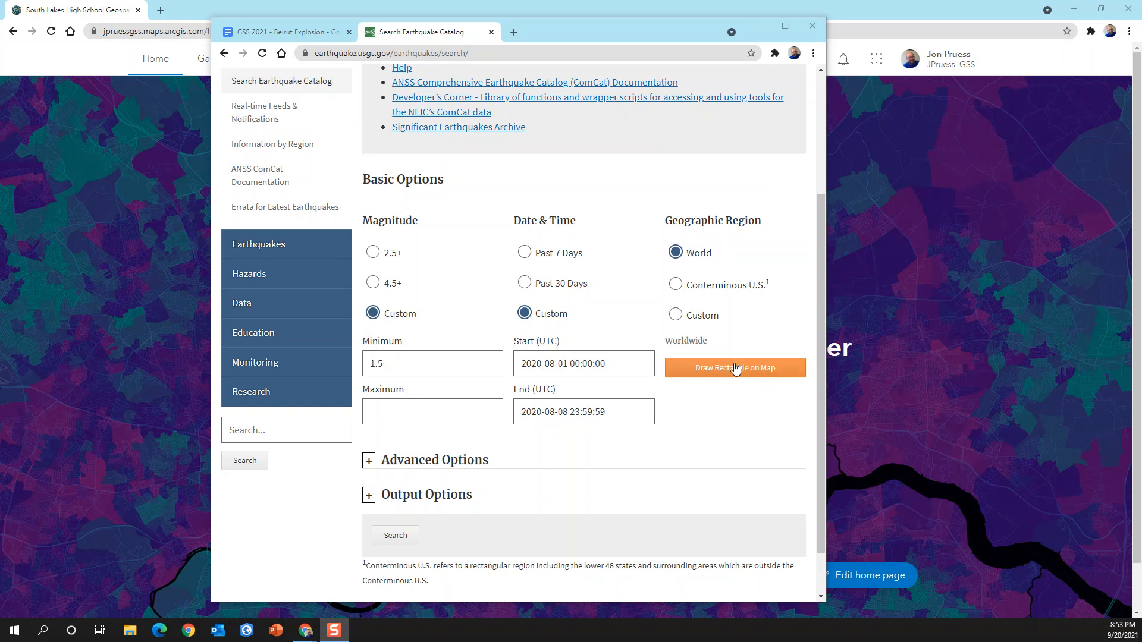
- Define a custom region by drawing a rectangle around Beirut, about 33.856 to 33.919 latitude and 35.437 to 35.549 longitude, and use it
left_click(676, 314)
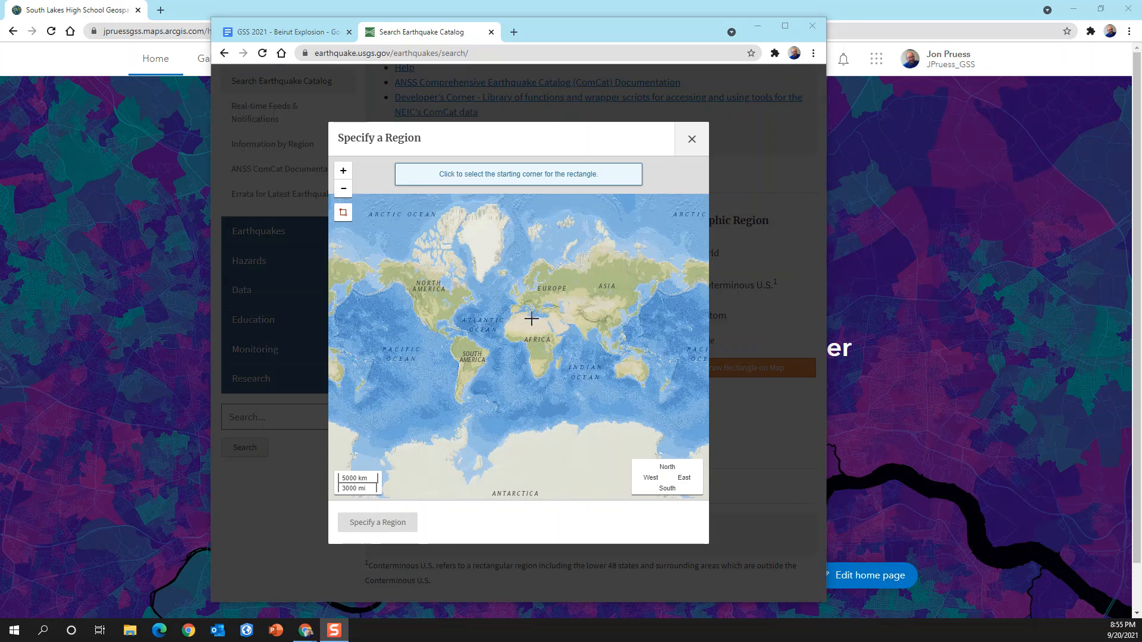
scroll(531, 319, "up", 4)
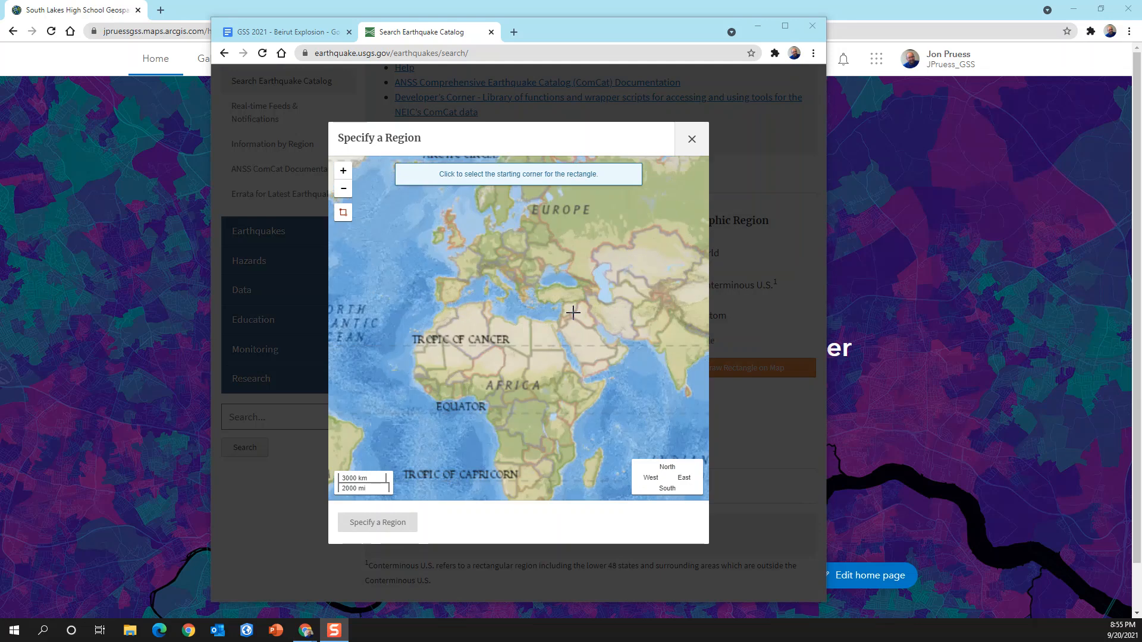
scroll(505, 324, "up", 2)
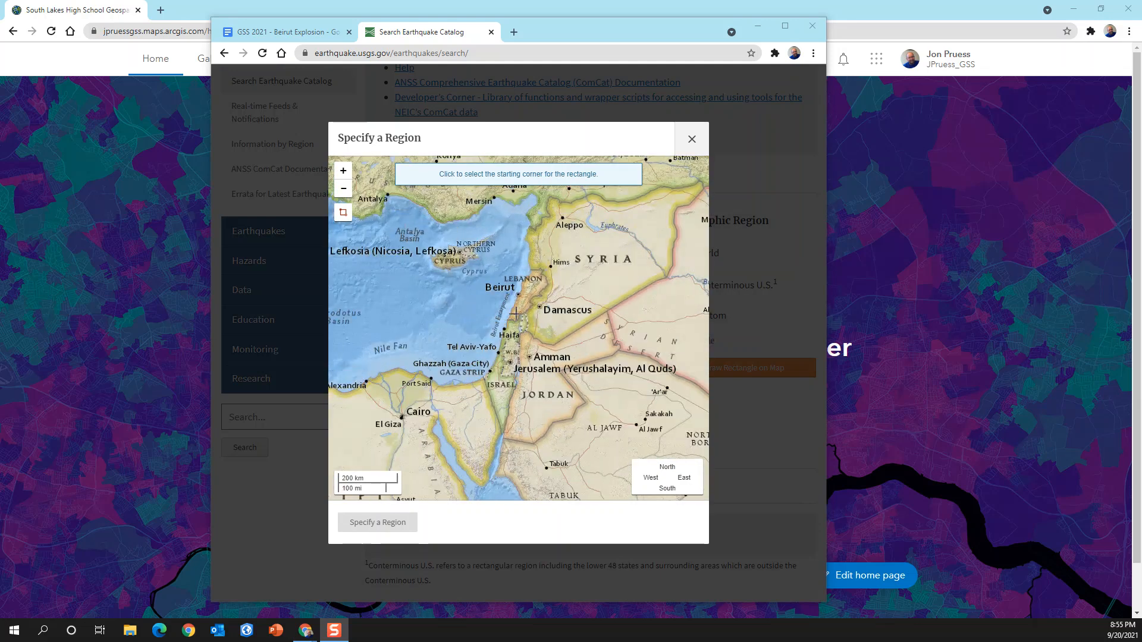
scroll(516, 291, "up", 2)
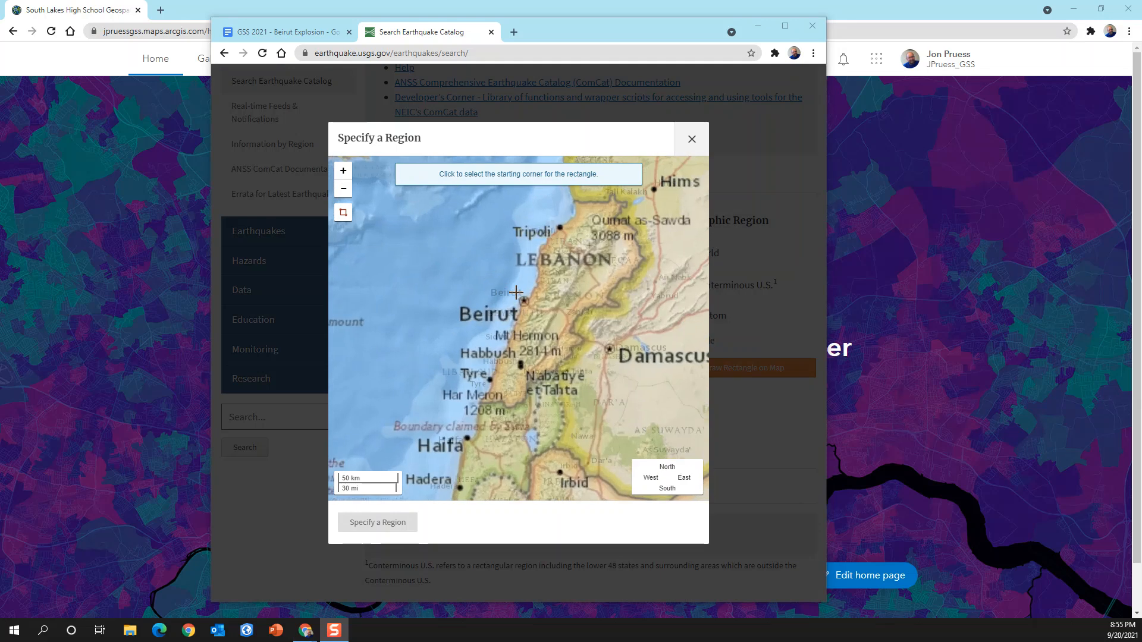
scroll(517, 291, "up", 2)
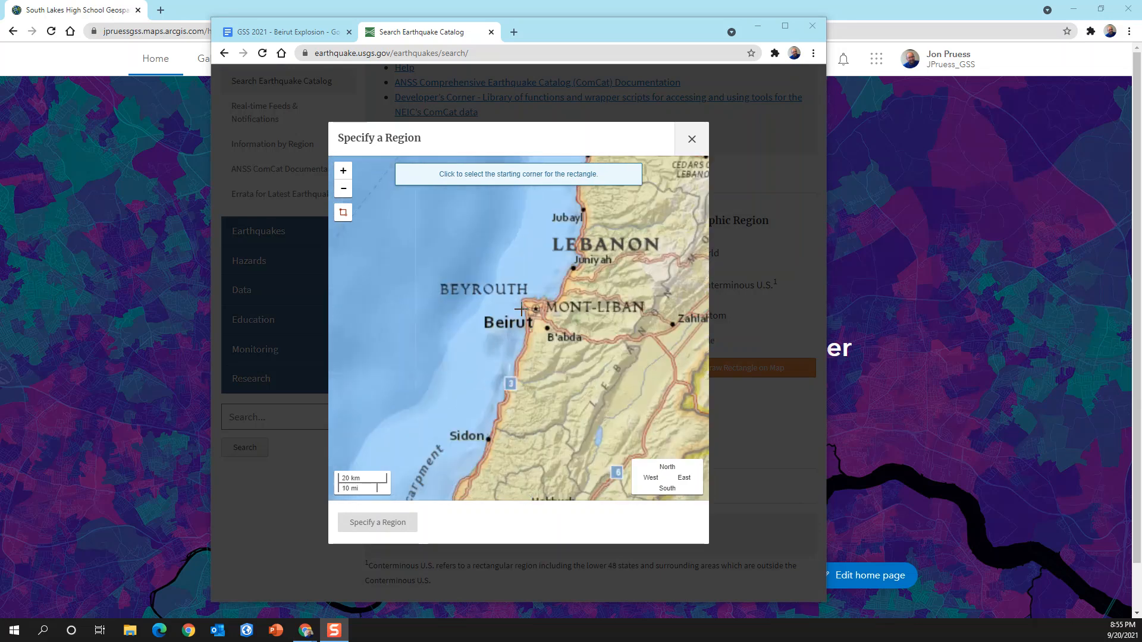
scroll(521, 309, "up", 1)
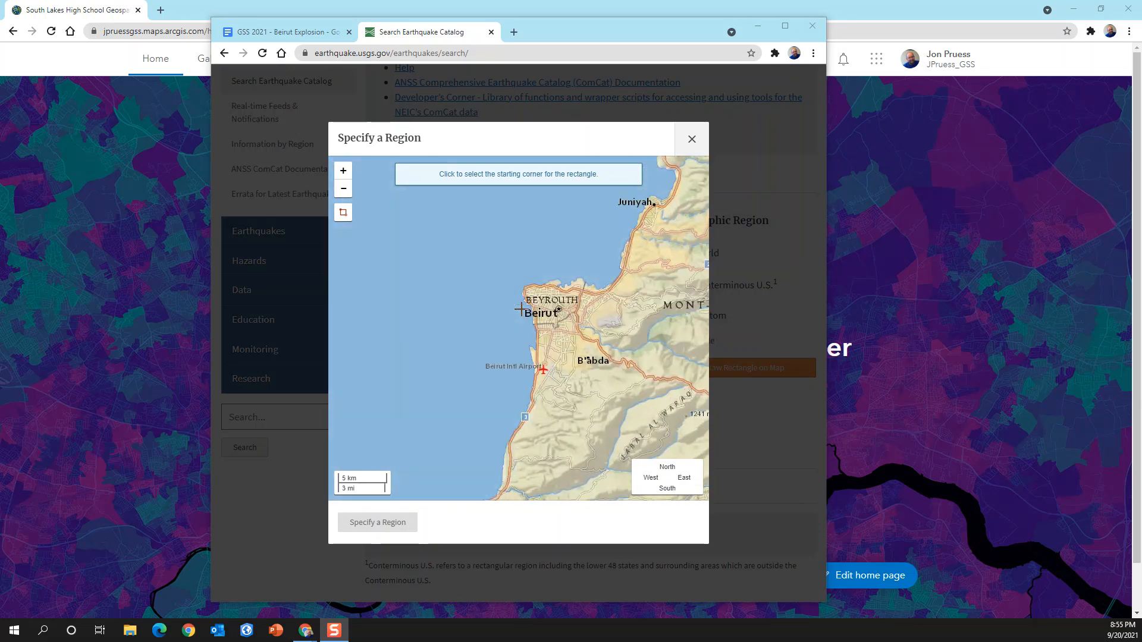
left_click_drag(557, 326, 526, 350)
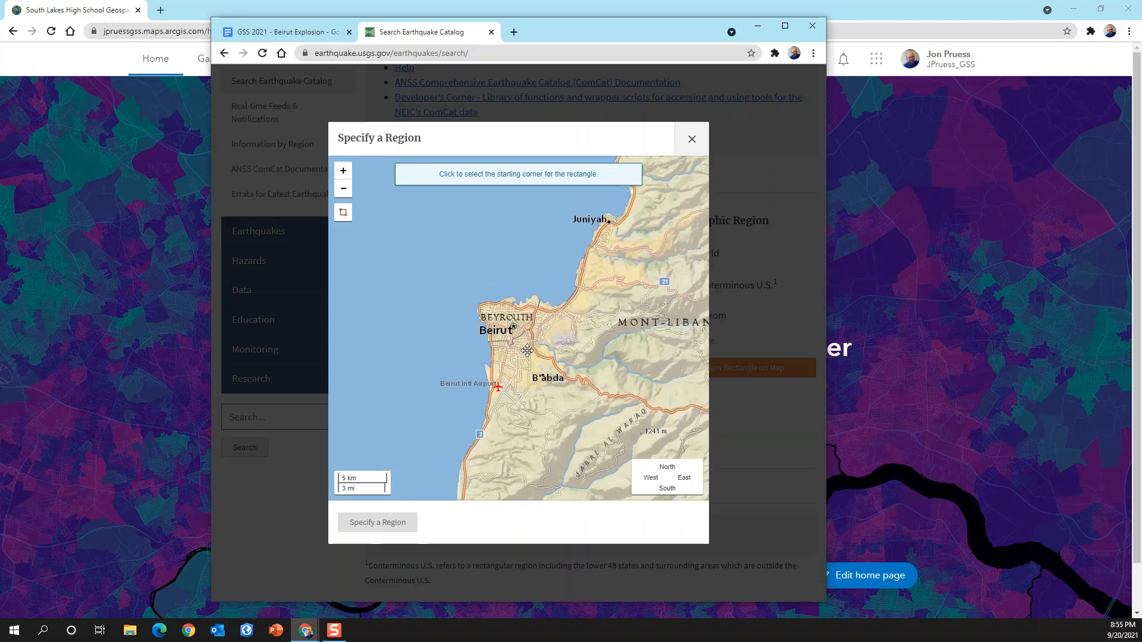
left_click(343, 215)
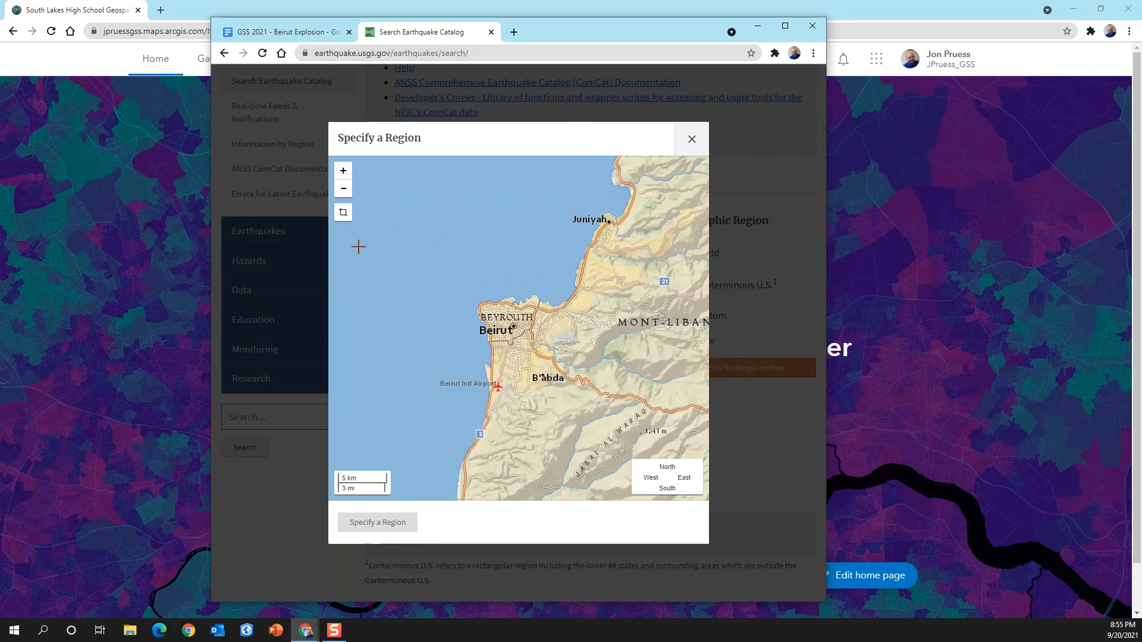
left_click(344, 214)
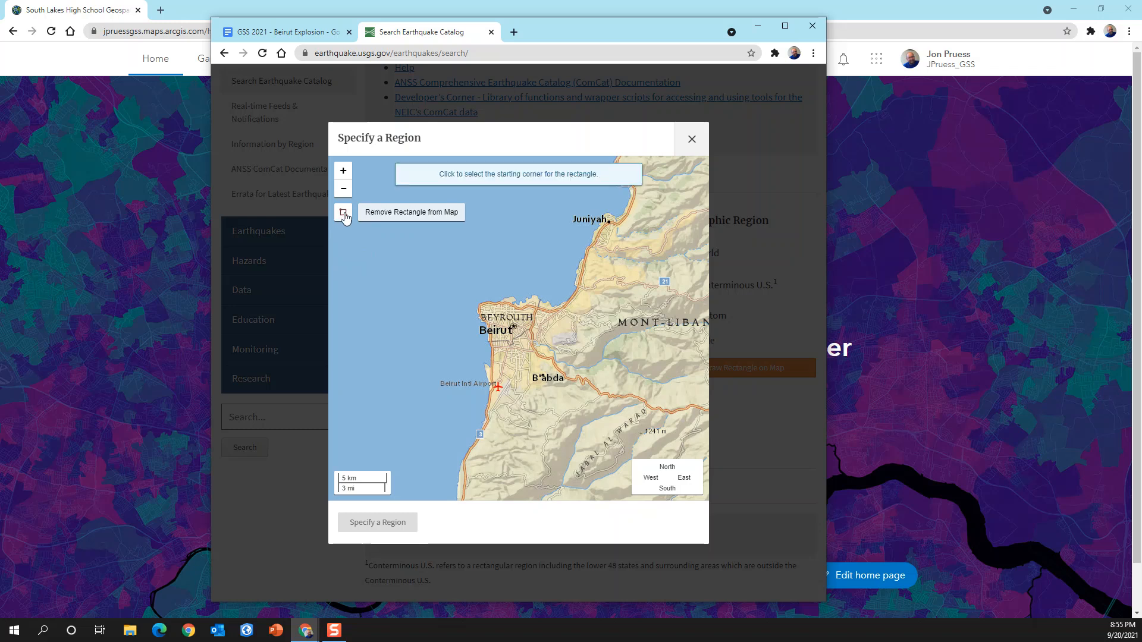
left_click(450, 285)
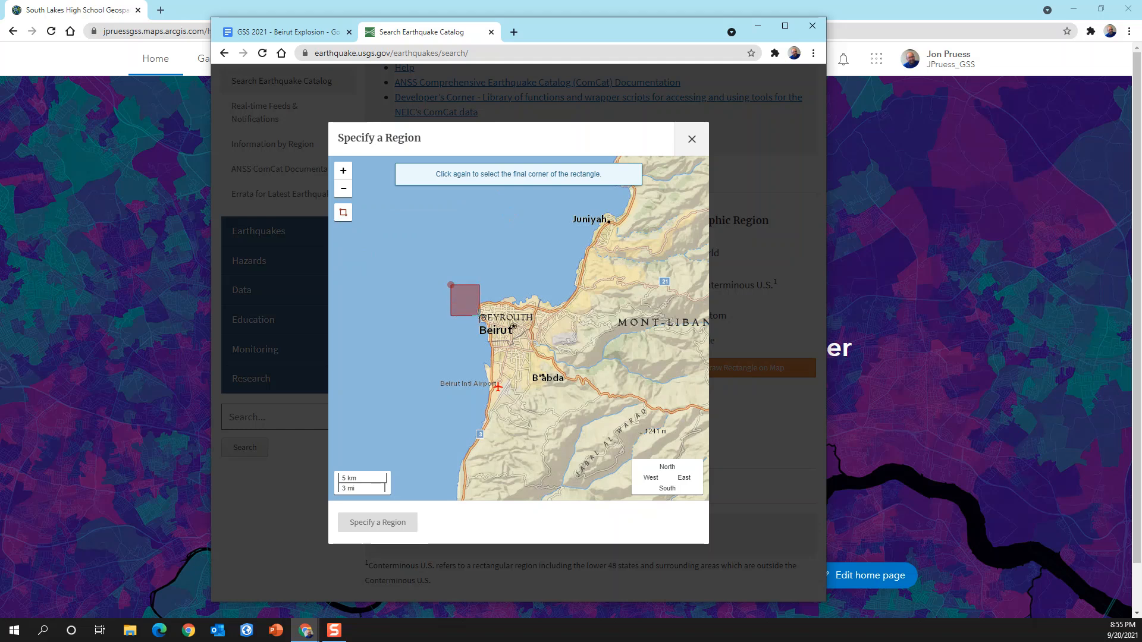
left_click(548, 352)
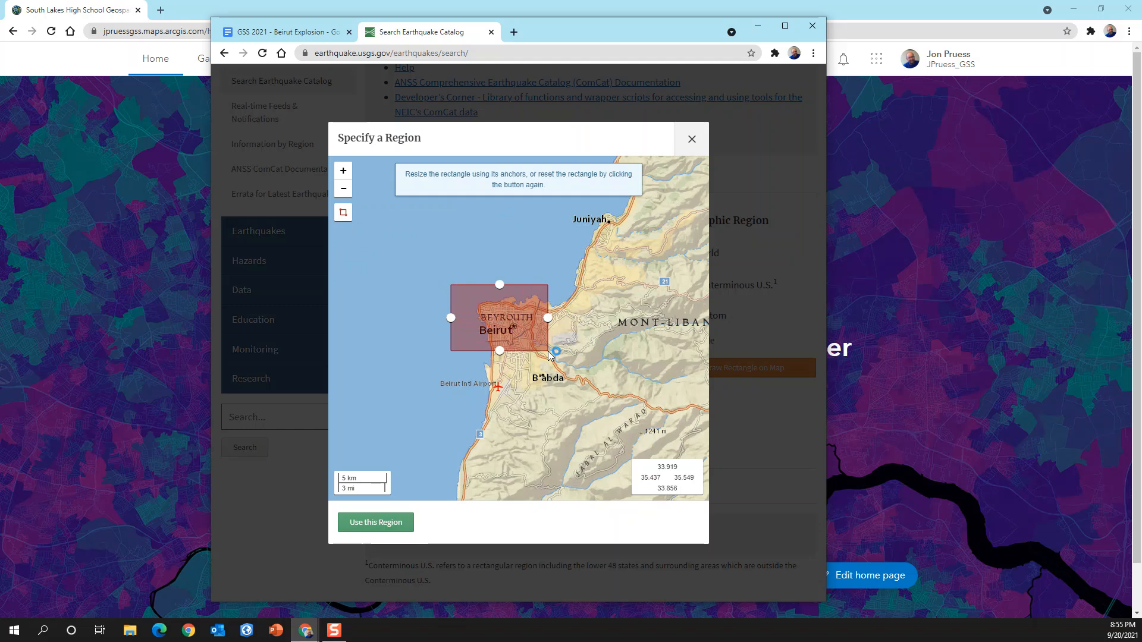
left_click(376, 524)
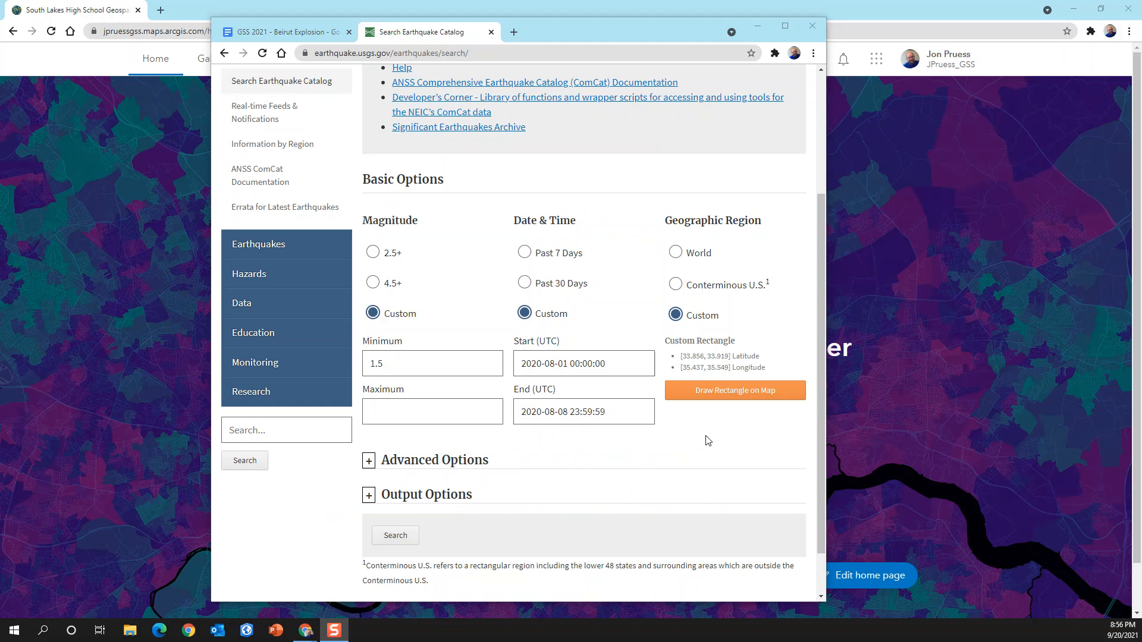
- Limit the search to the Explosion event type in the advanced options
left_click(370, 463)
scroll(564, 470, "down", 1)
scroll(564, 470, "down", 5)
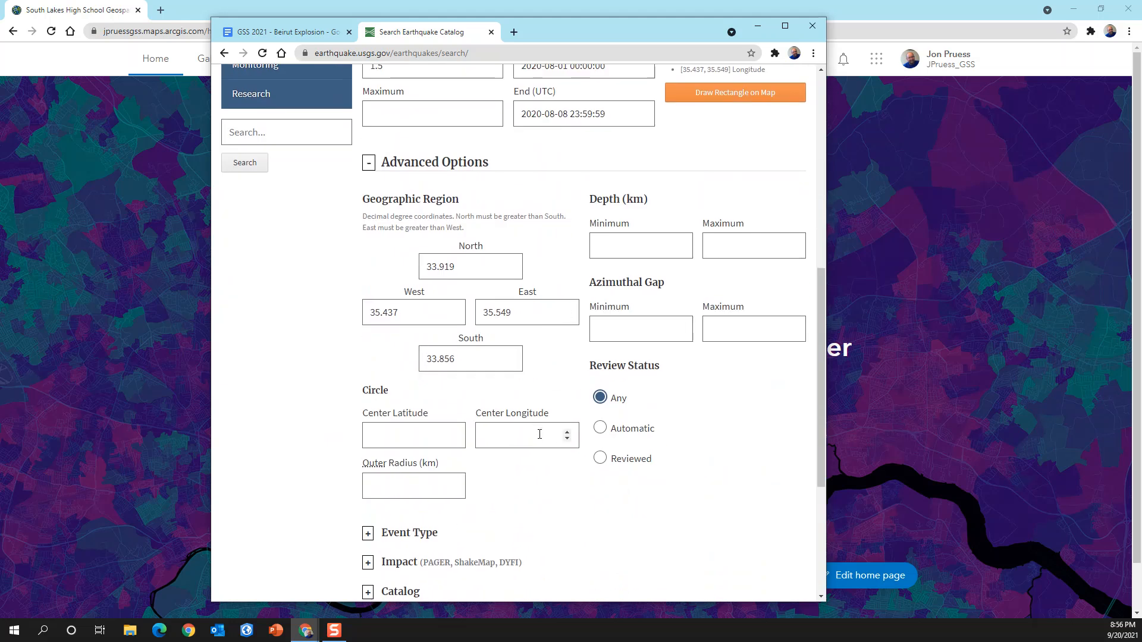
scroll(539, 434, "down", 3)
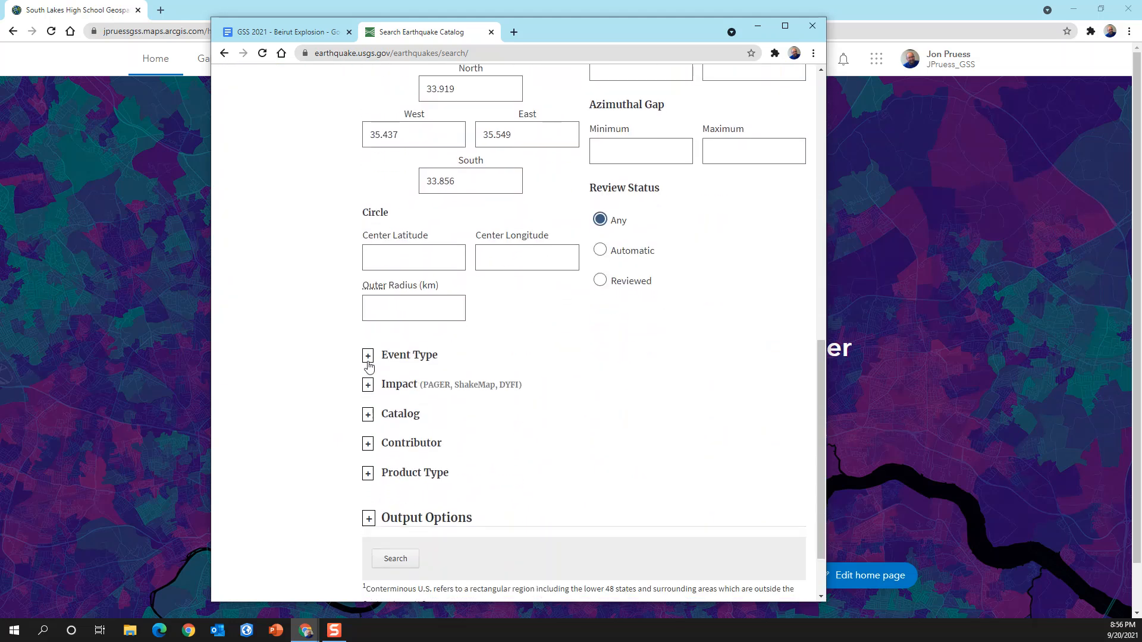
left_click(368, 355)
scroll(597, 389, "down", 2)
scroll(599, 388, "down", 5)
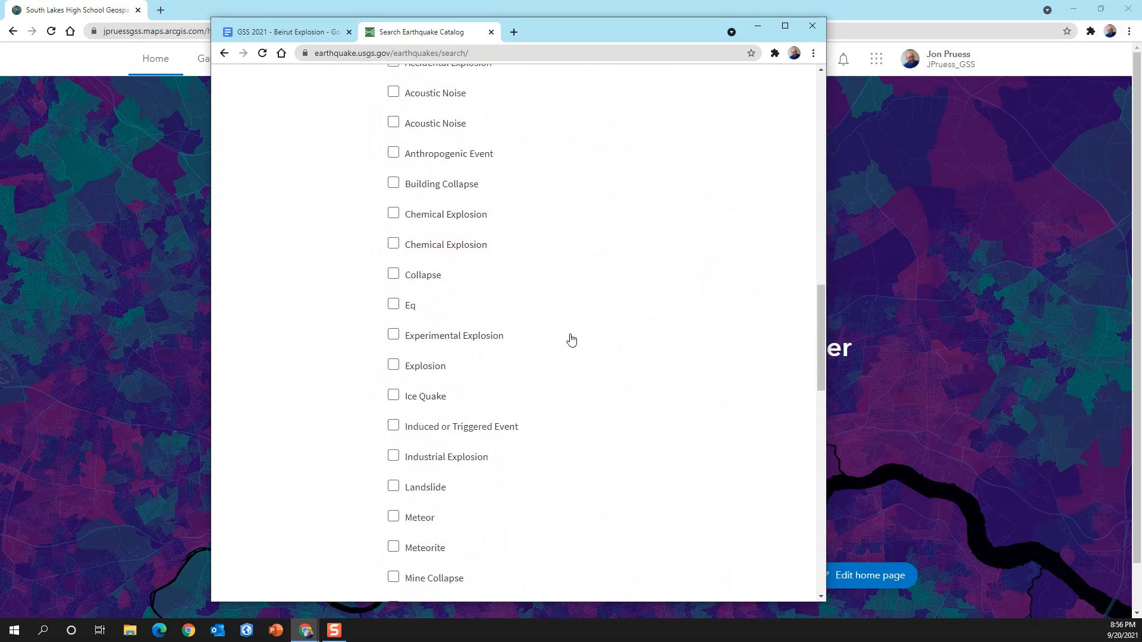
left_click(394, 366)
- Set the output format to CSV and run the search to download the results
scroll(571, 361, "down", 6)
scroll(587, 357, "down", 10)
scroll(587, 357, "down", 1)
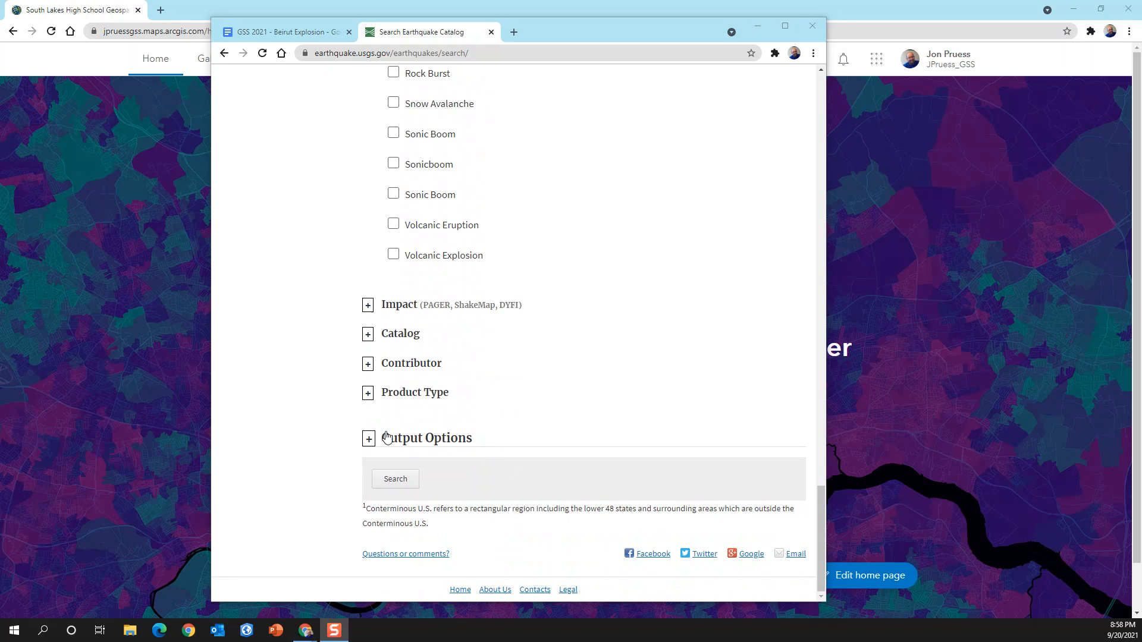
left_click(369, 441)
scroll(512, 458, "down", 2)
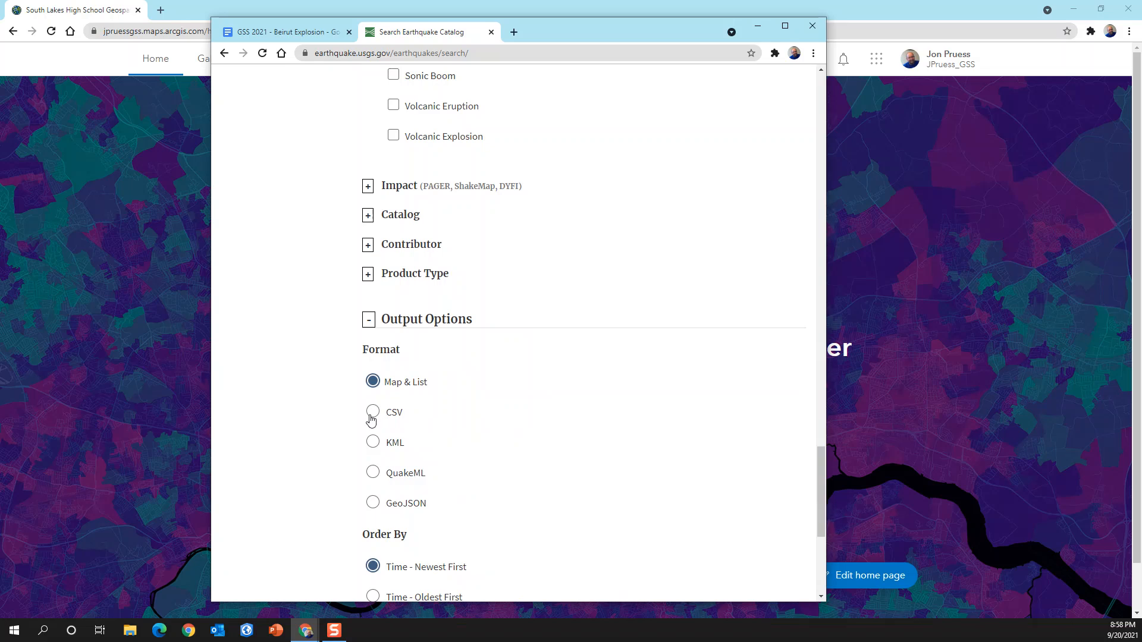
left_click(373, 413)
scroll(570, 423, "down", 3)
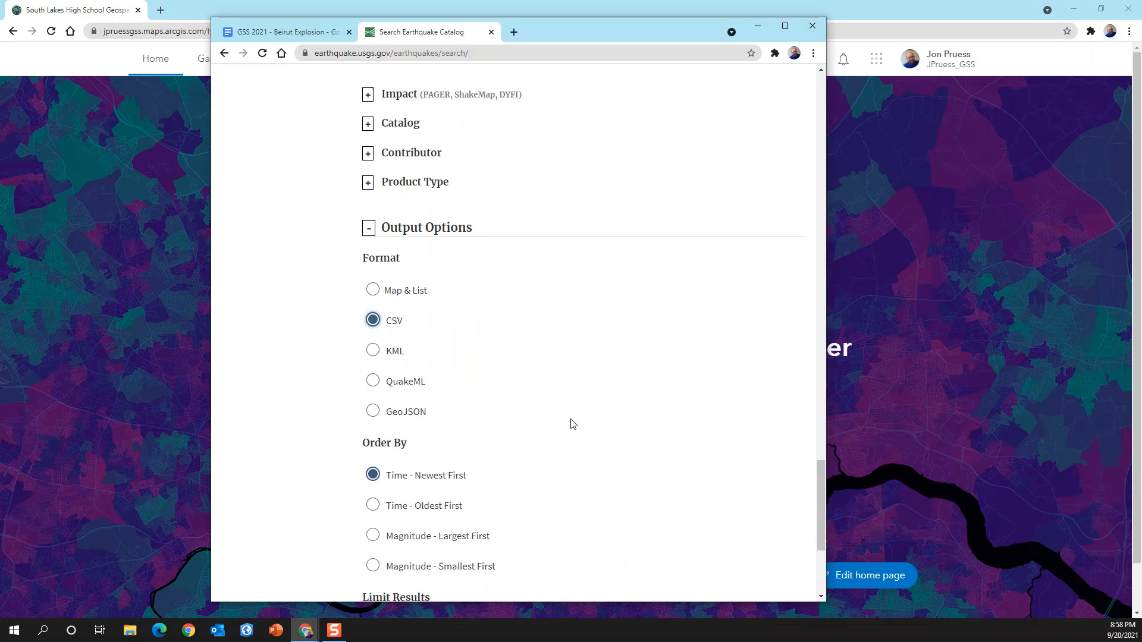
scroll(573, 423, "down", 2)
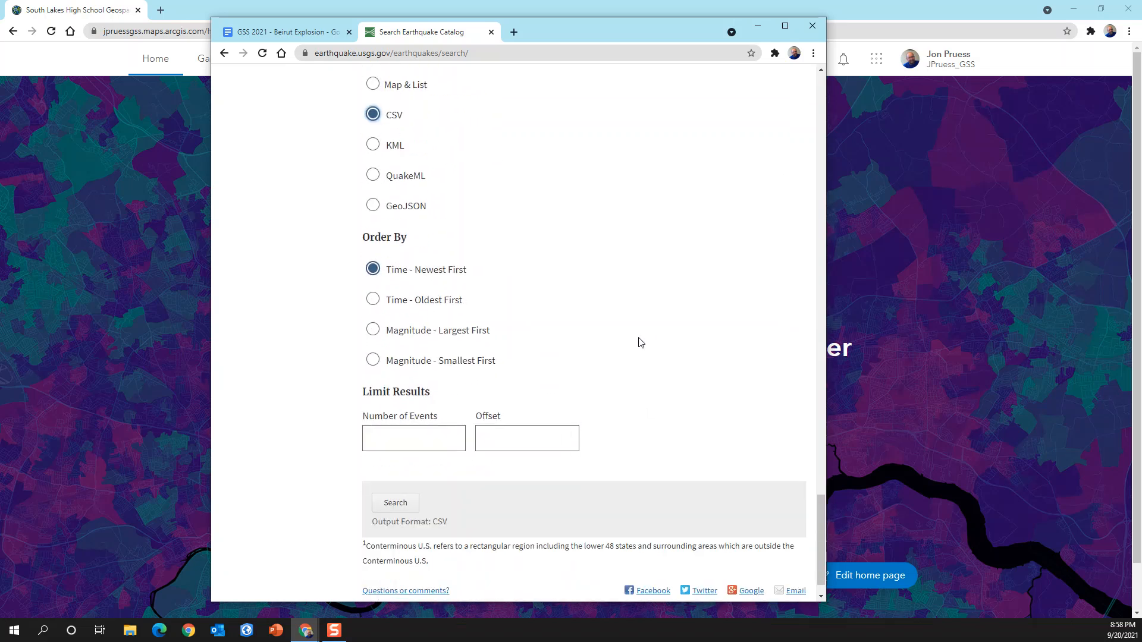
scroll(636, 351, "down", 1)
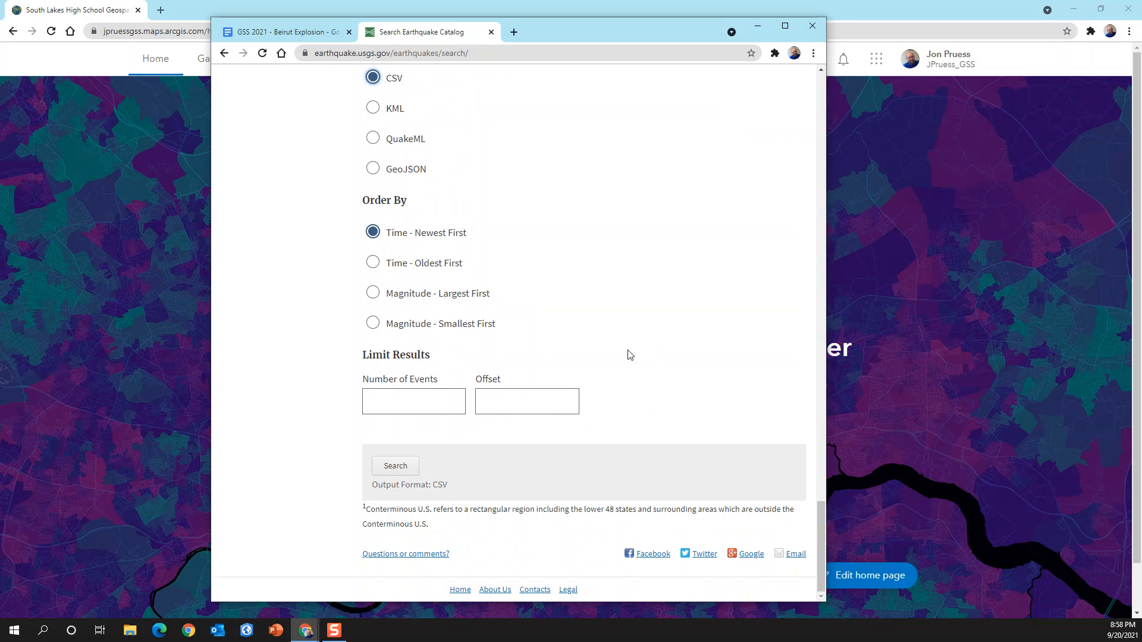
left_click(403, 469)
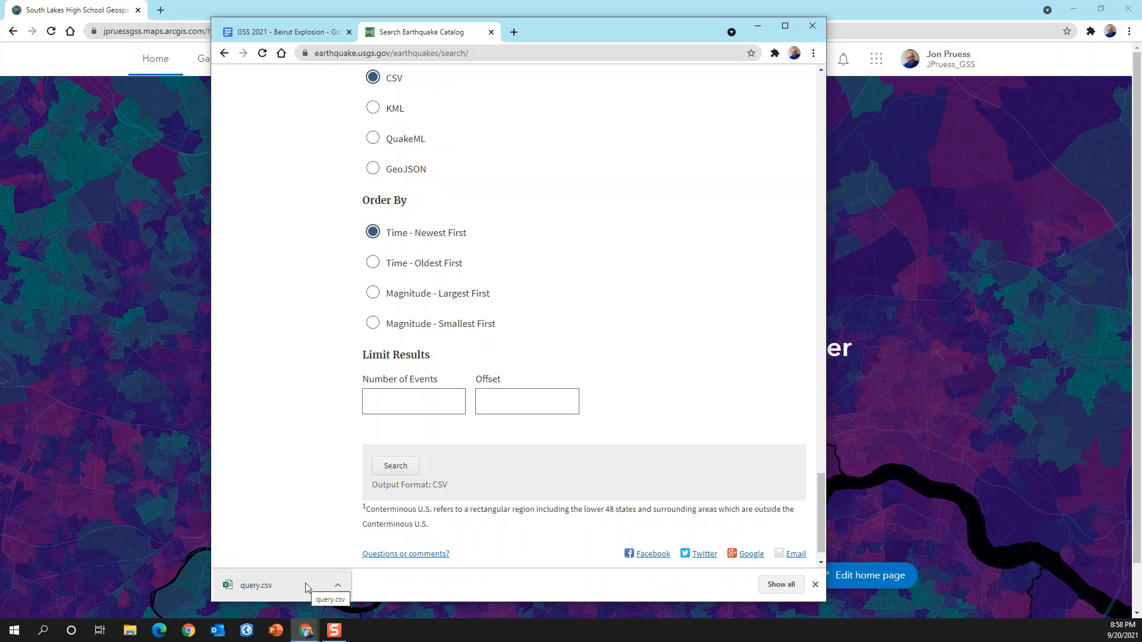
- Show the downloaded query.csv in its folder and rename it Beirut.csv
left_click(337, 585)
left_click(385, 546)
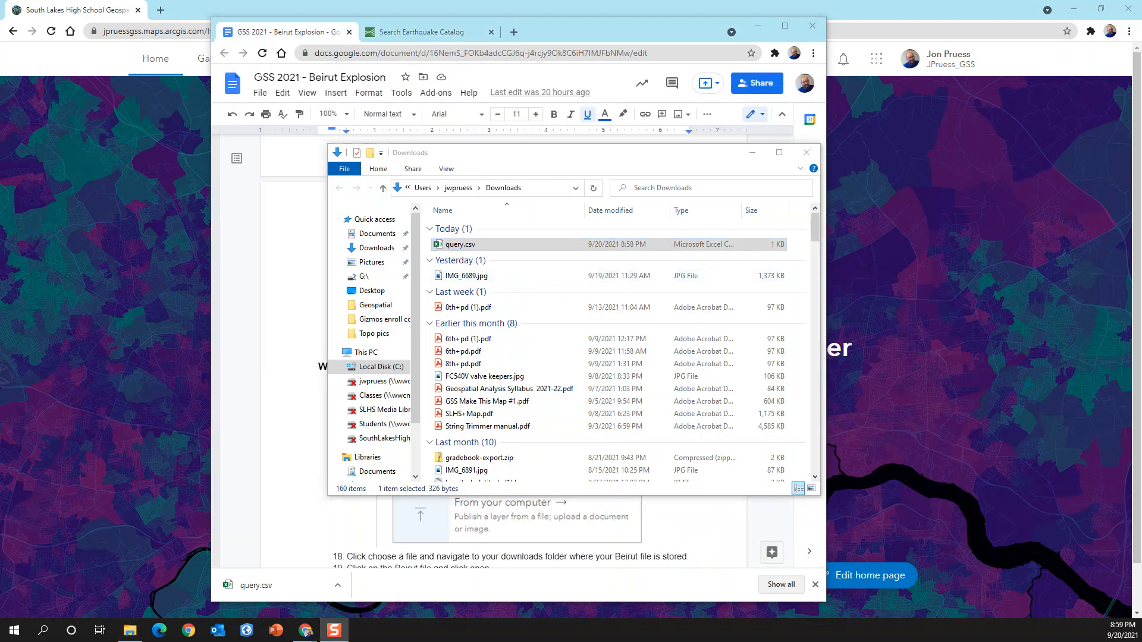
left_click(453, 246)
right_click(453, 245)
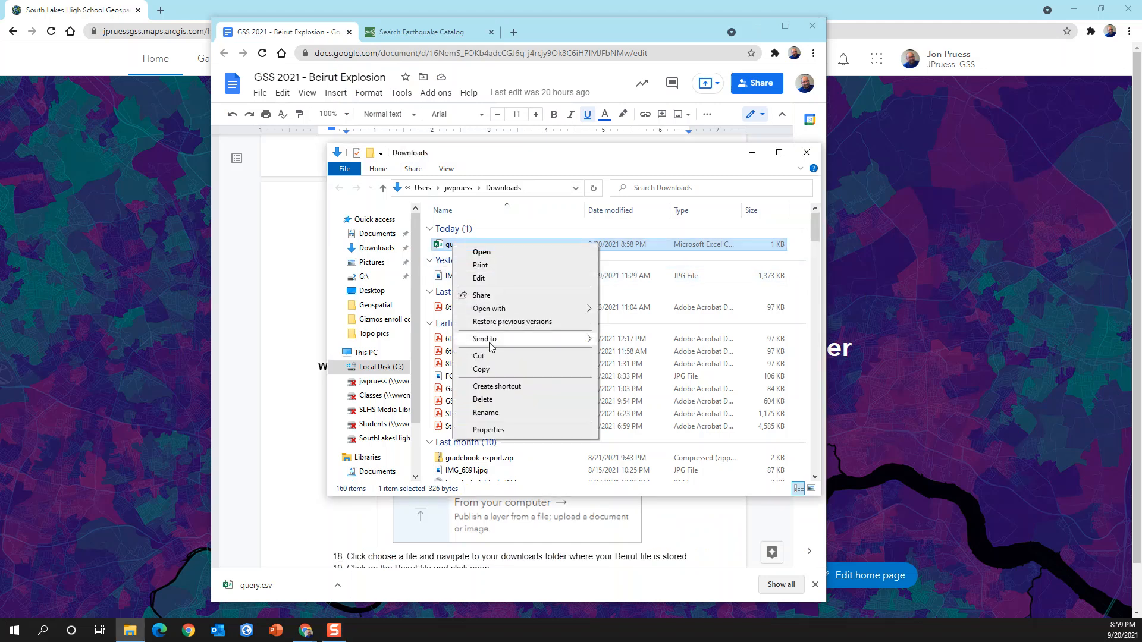
left_click(485, 412)
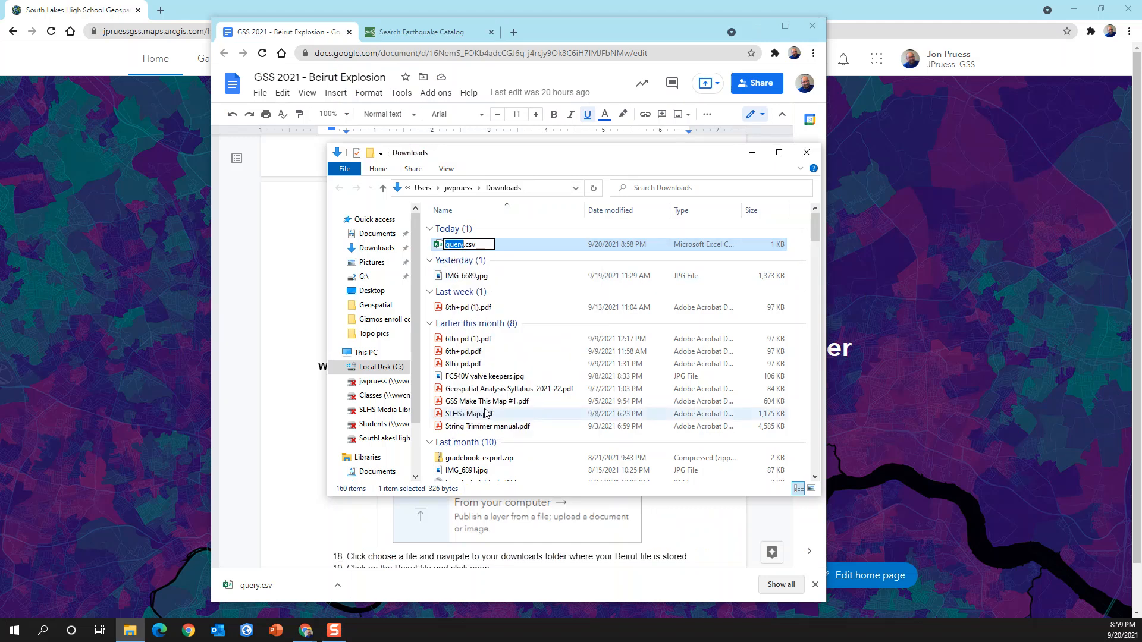
type("Beirut")
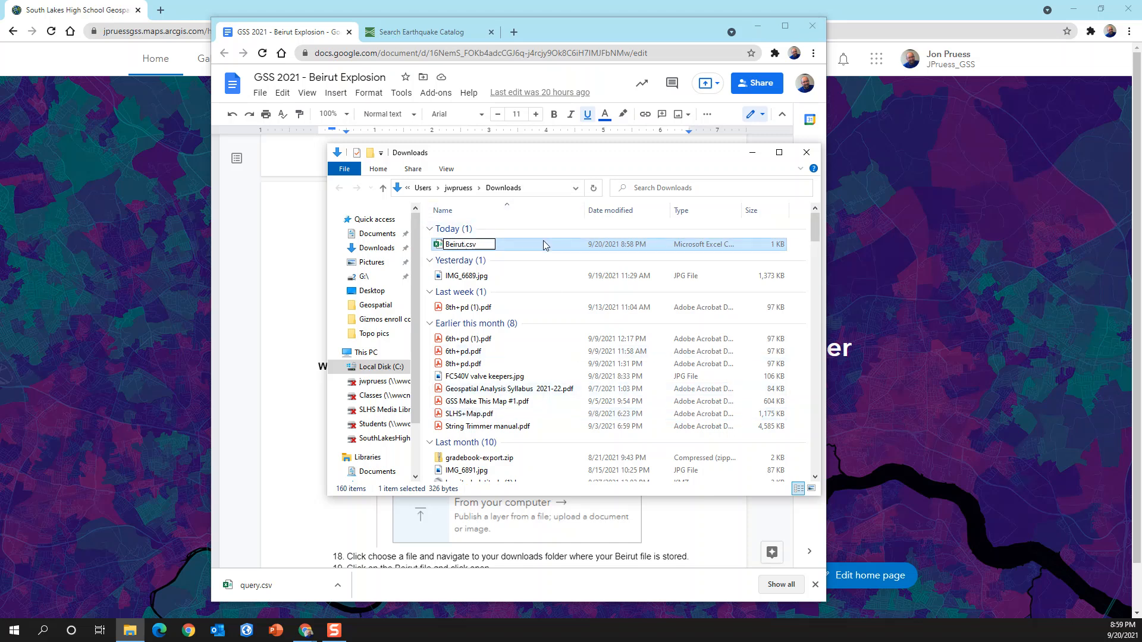
key("Return")
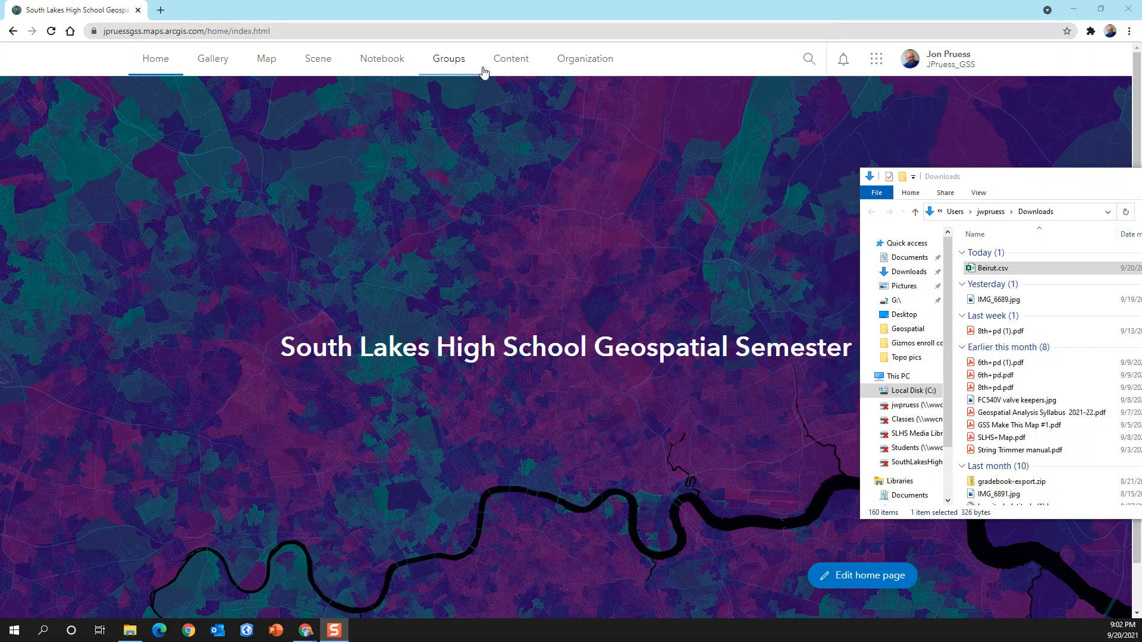
- Start a new item in My Content and upload Beirut.csv from the Downloads folder
left_click(518, 61)
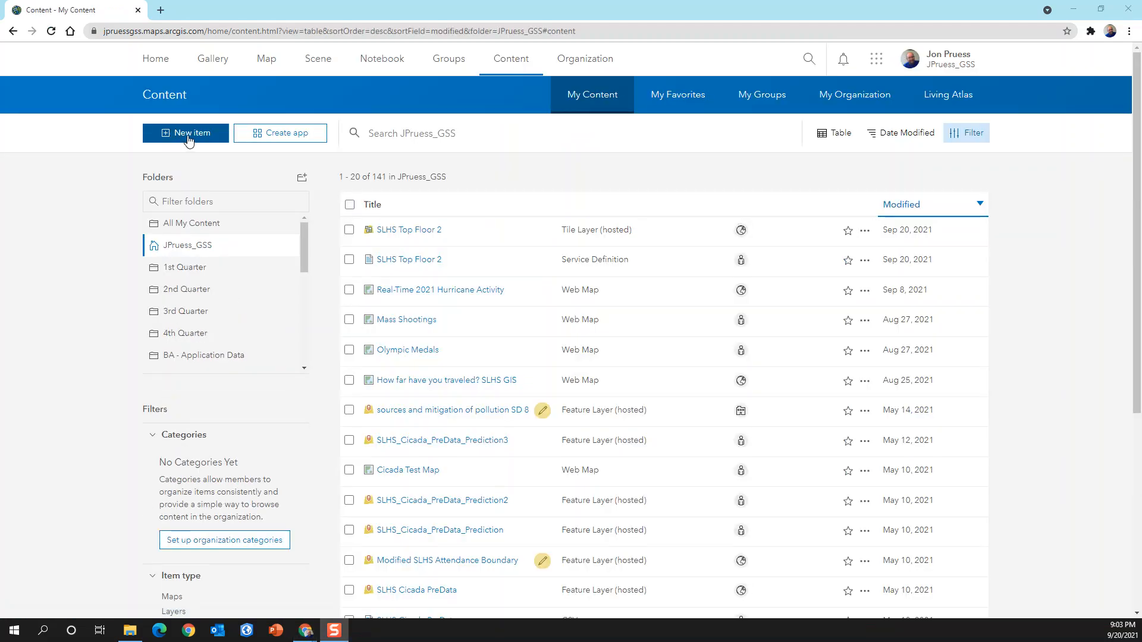
left_click(188, 138)
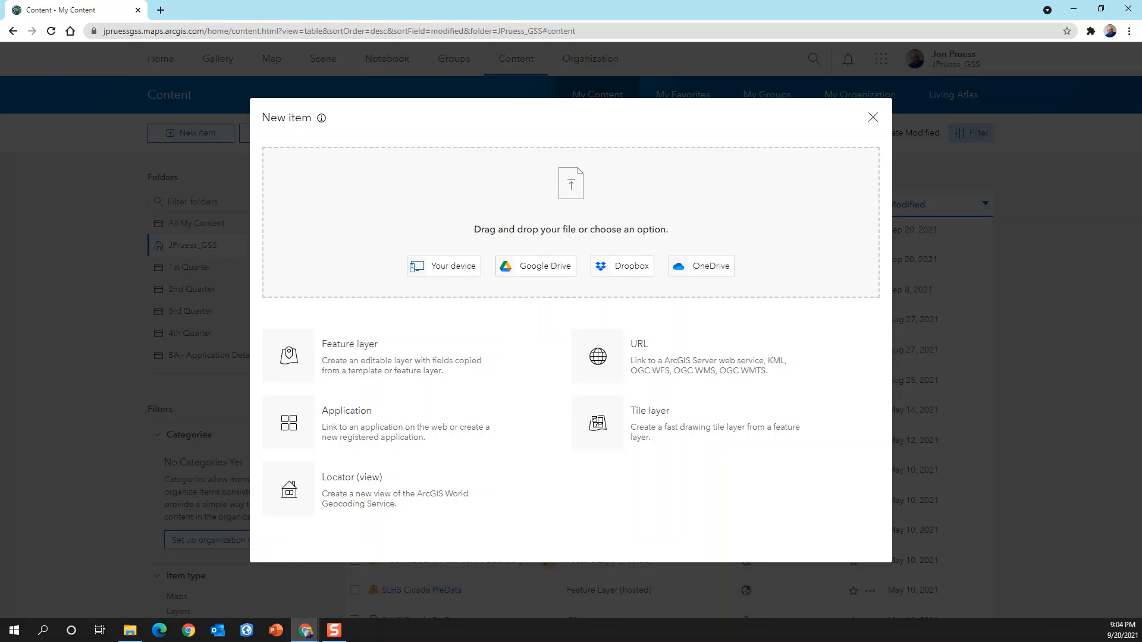
key("alt+Tab")
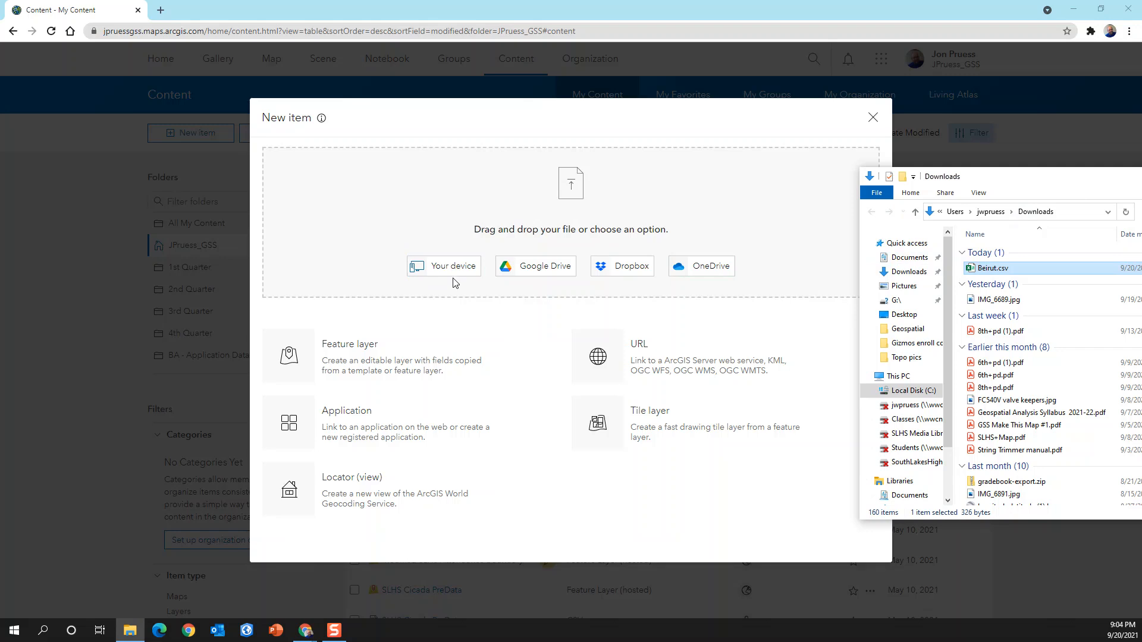
left_click_drag(987, 269, 613, 226)
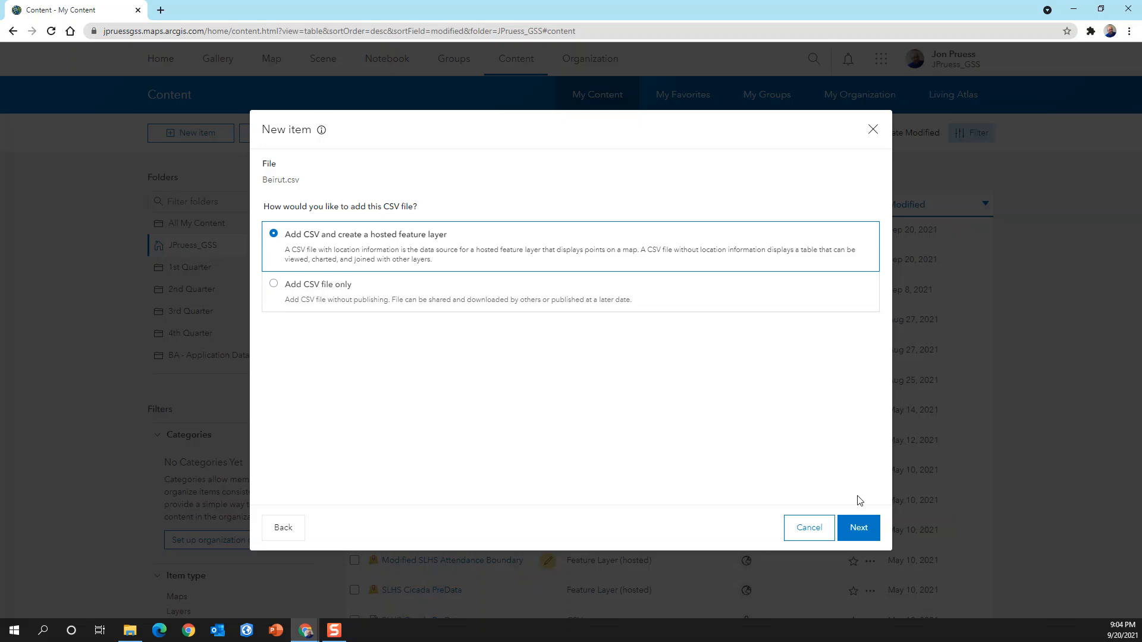
- Publish the CSV as a hosted feature layer titled Beirutjwp, keeping all fields and locating features by latitude and longitude
left_click(859, 533)
left_click(859, 528)
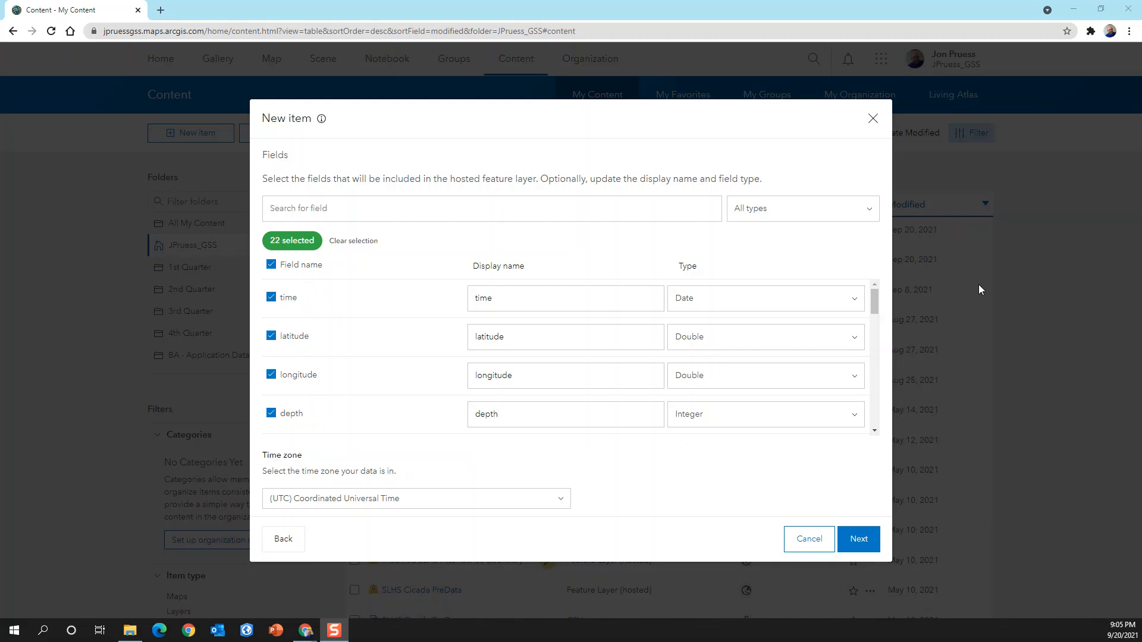
mouse_move(873, 300)
left_mouse_down()
mouse_move(885, 431)
mouse_move(872, 287)
left_mouse_up()
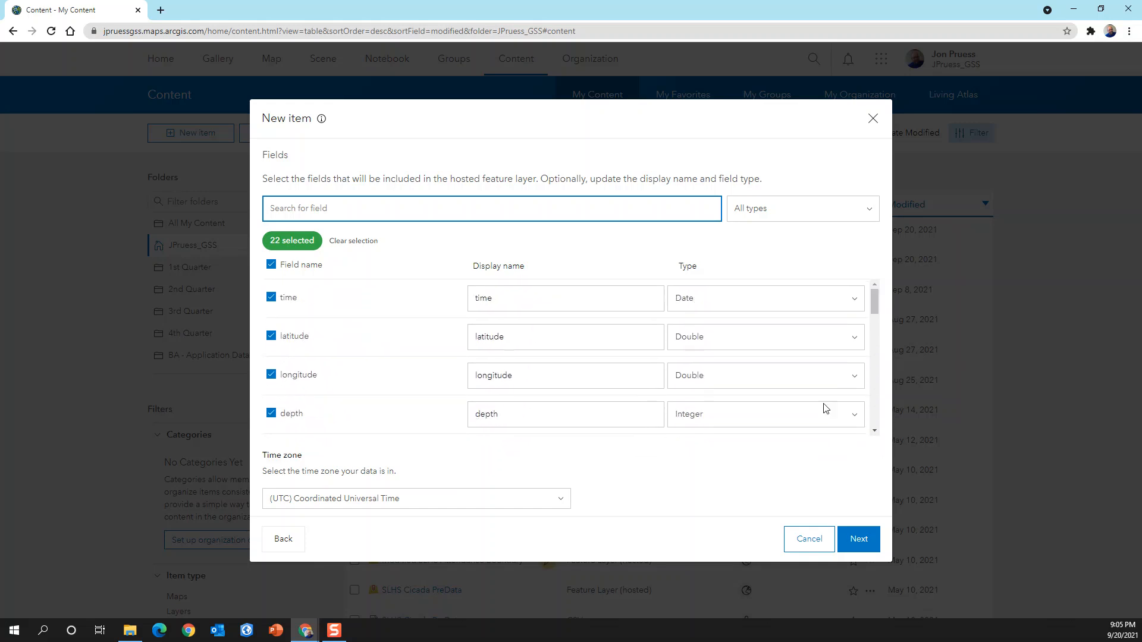
left_click(859, 539)
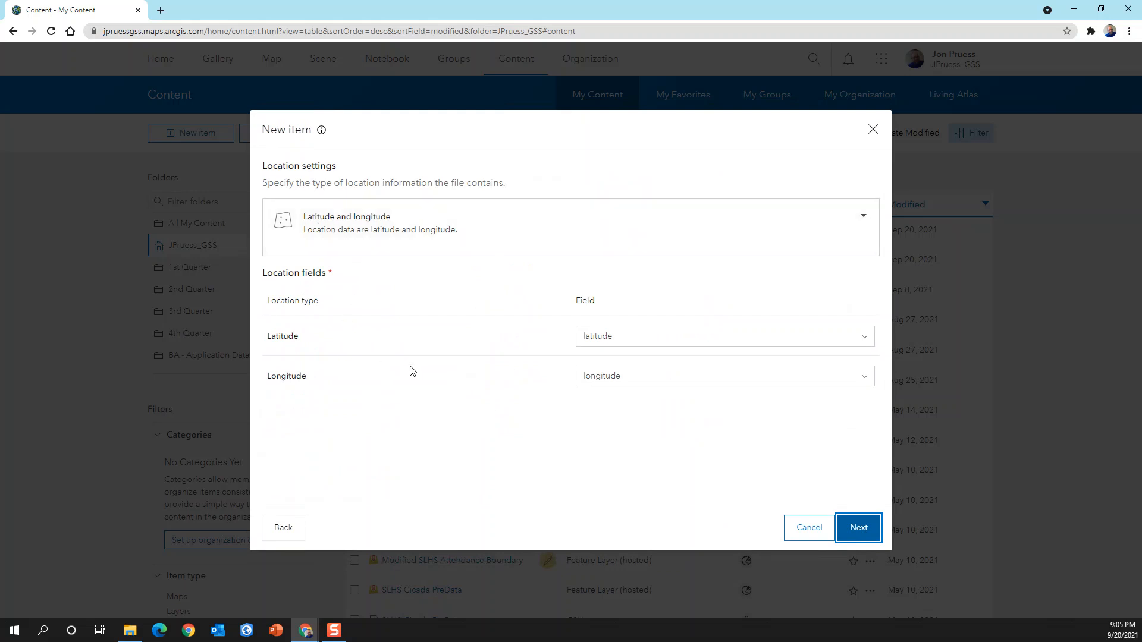
left_click(865, 533)
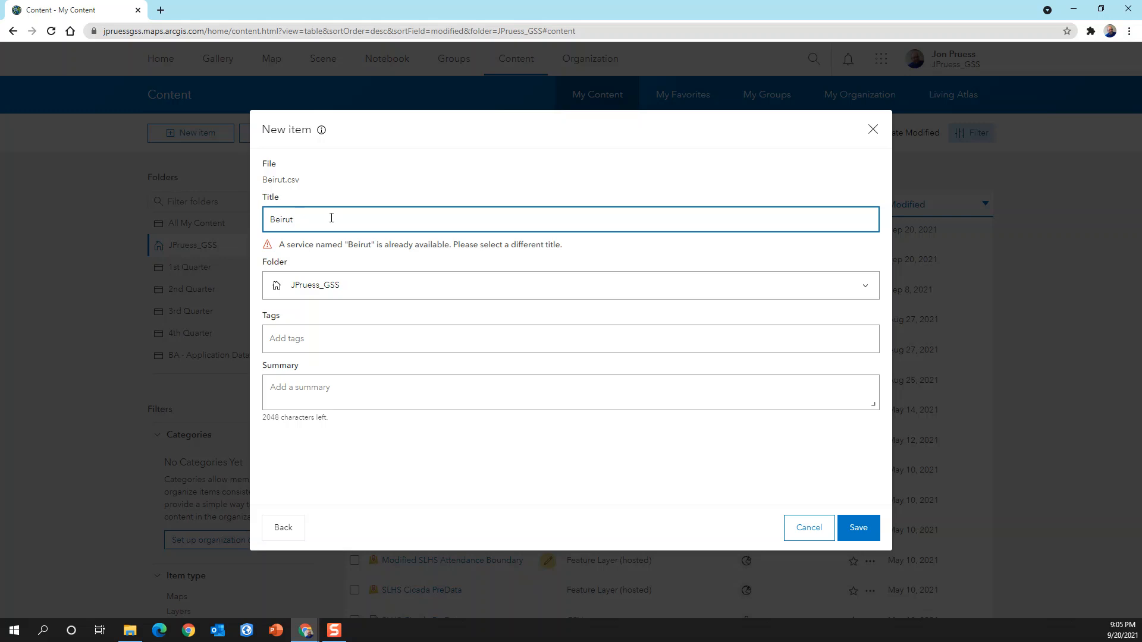
type("jwp")
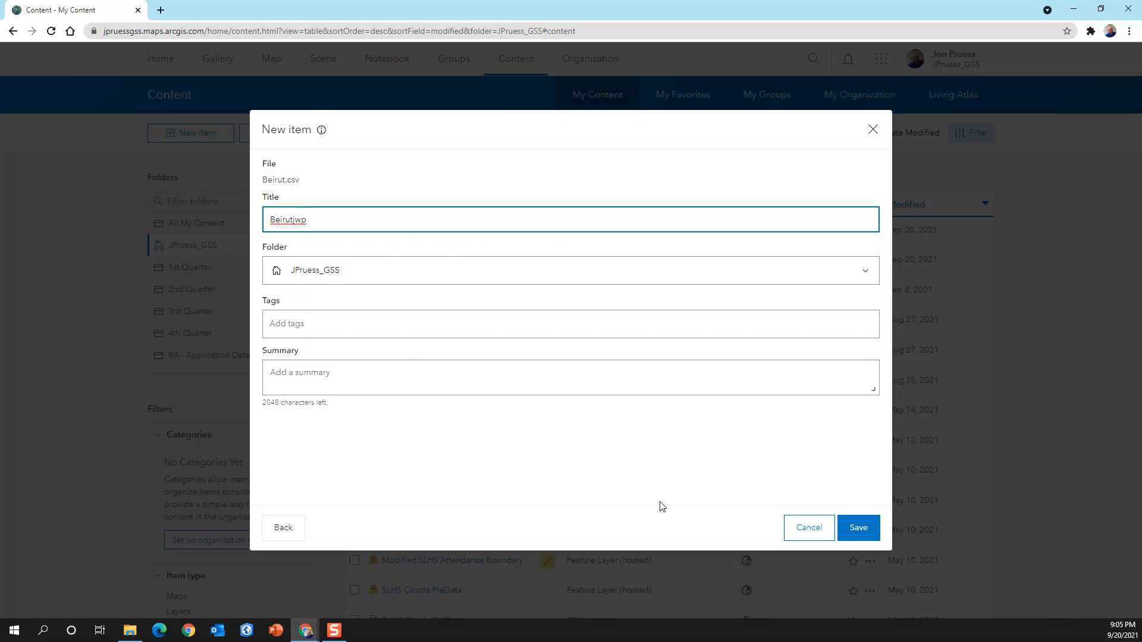
left_click(859, 532)
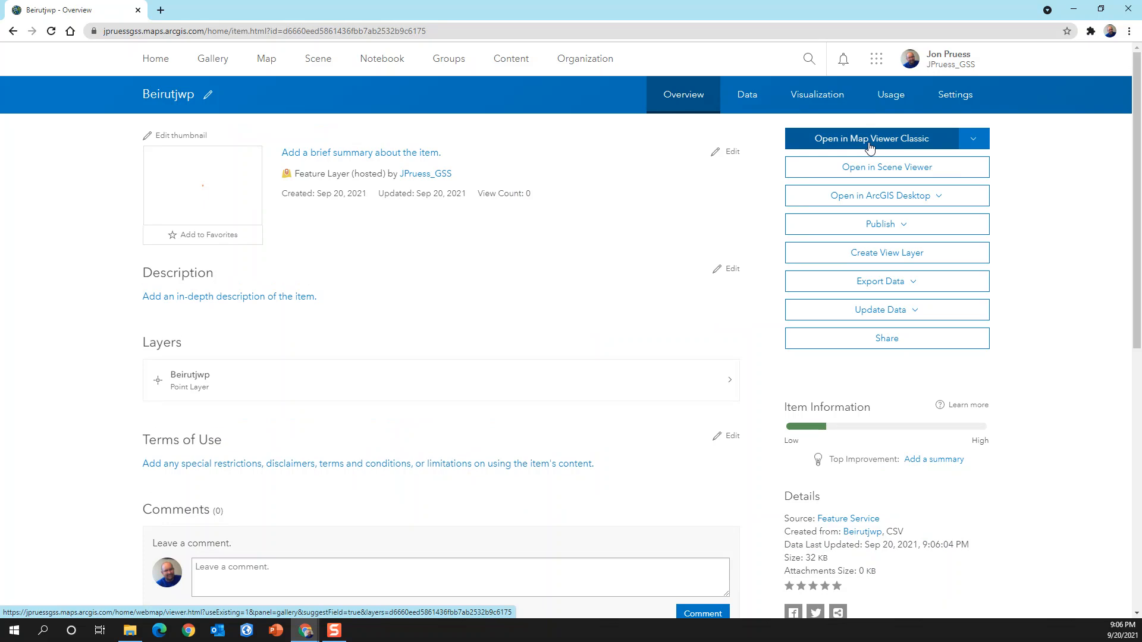
- Open the Beirutjwp layer in Map Viewer Classic and style it to show location only
left_click(868, 143)
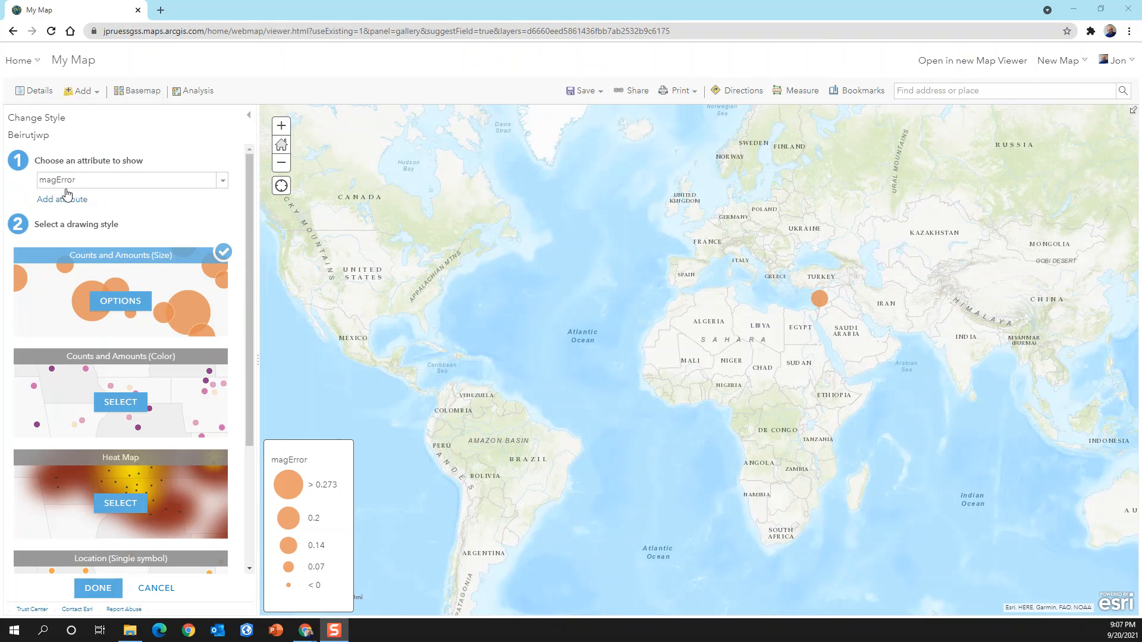
left_click(222, 182)
left_click_drag(221, 227, 220, 204)
left_click(93, 194)
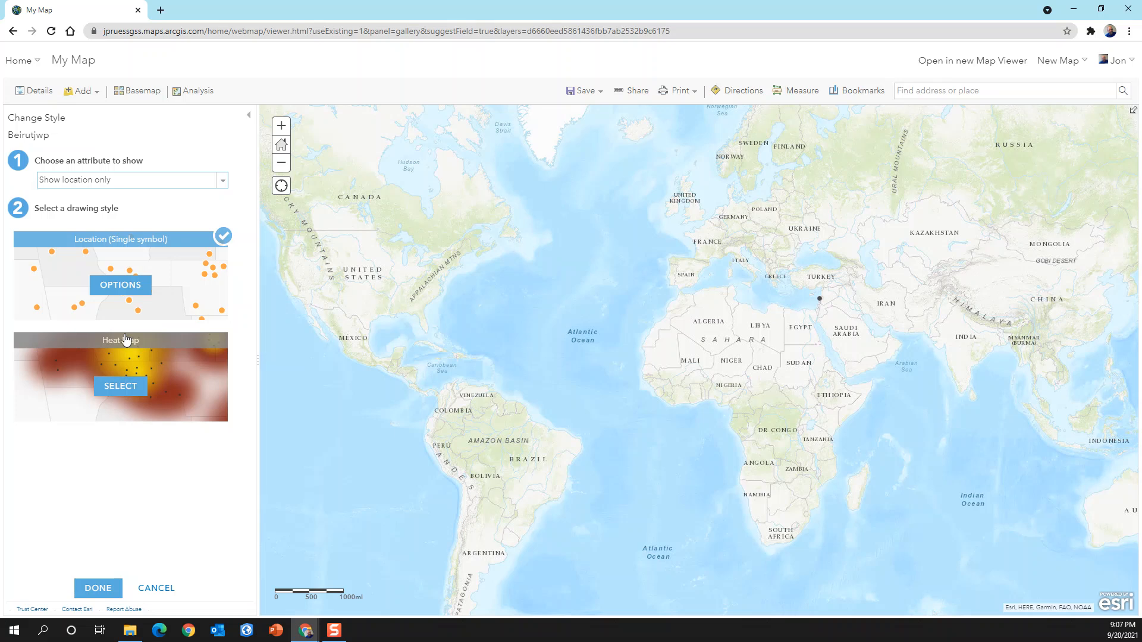
- Change the location symbol to a green star with a size of 50 px and apply the layer style
left_click(118, 287)
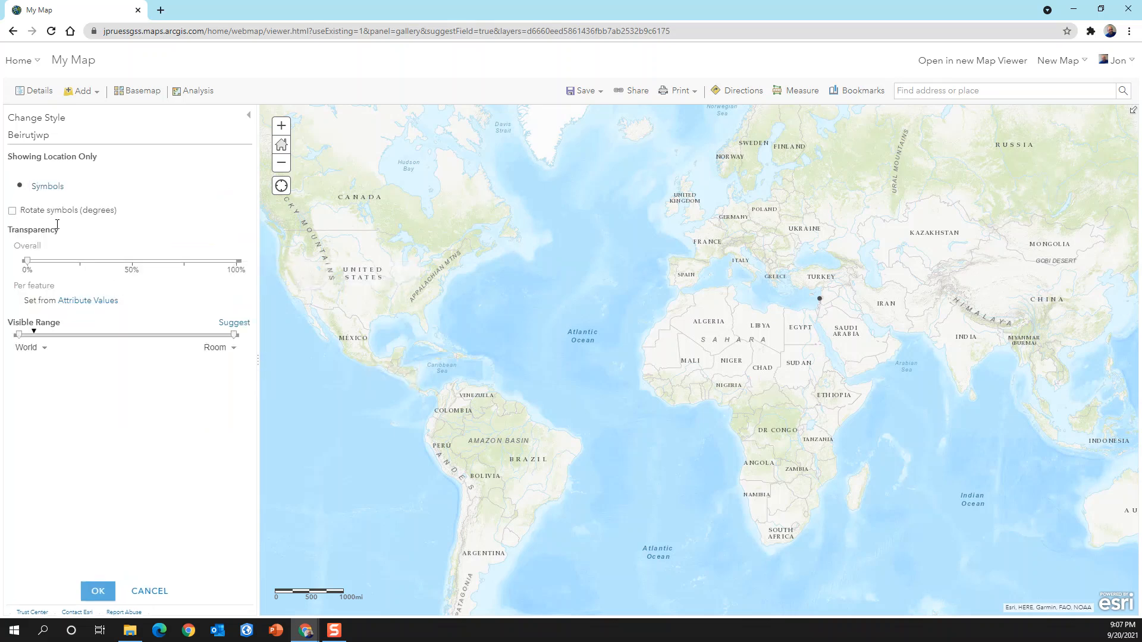
left_click(49, 188)
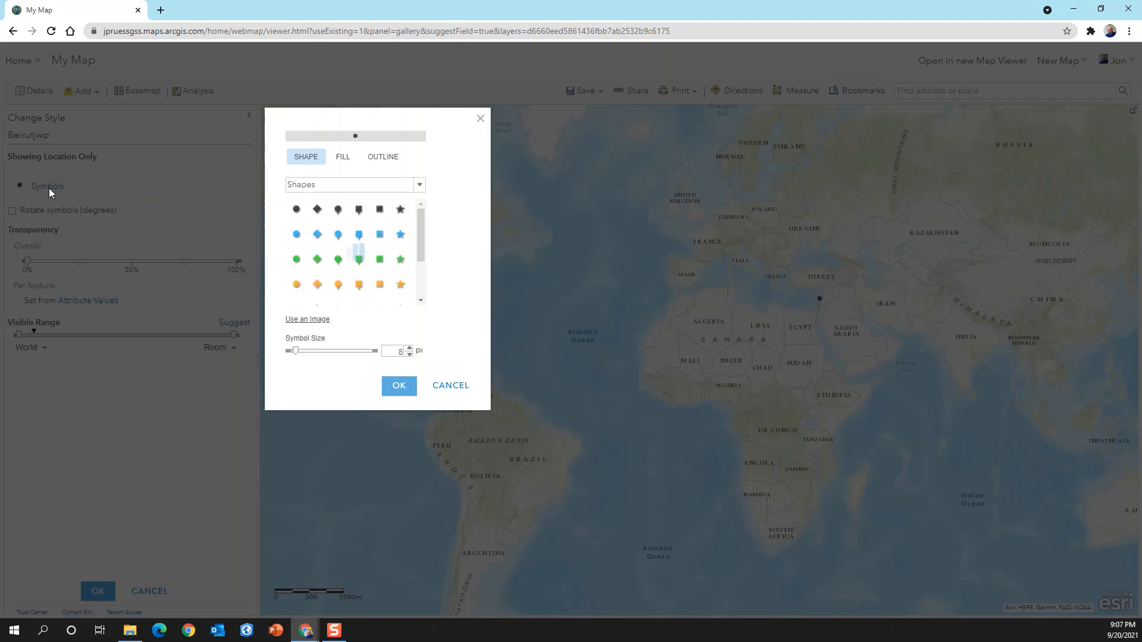
left_click(402, 260)
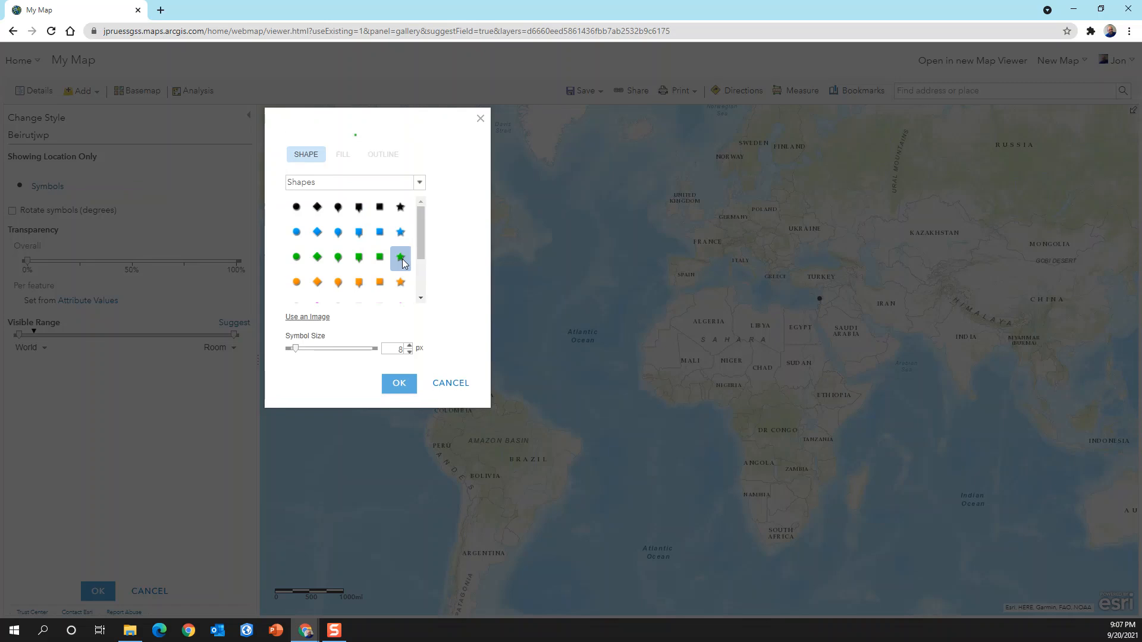
double_click(400, 349)
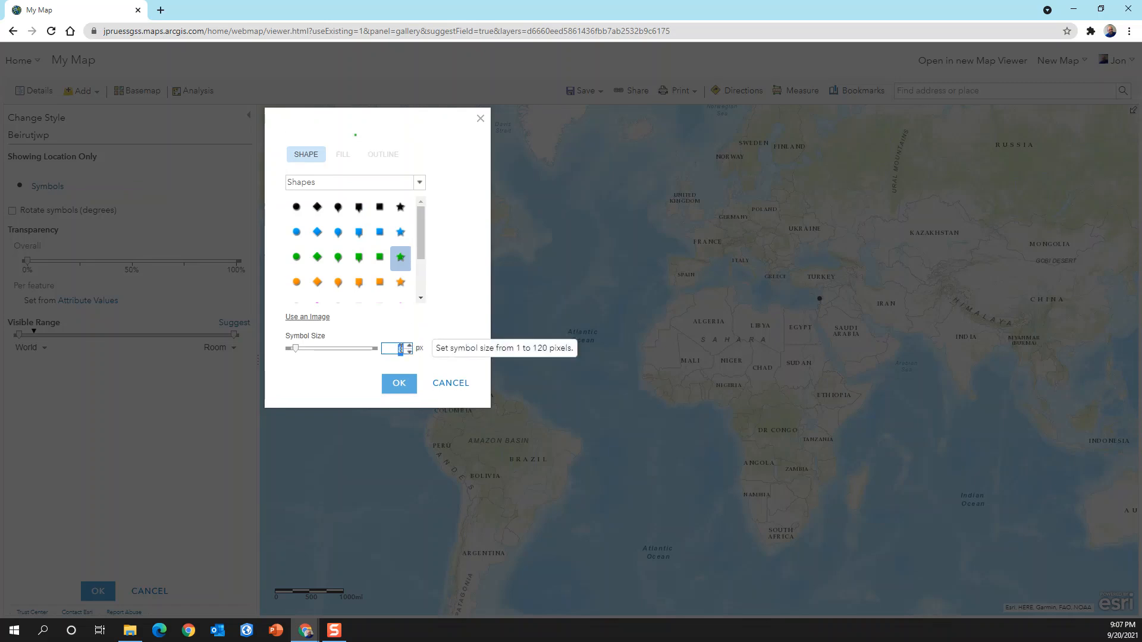
type("50")
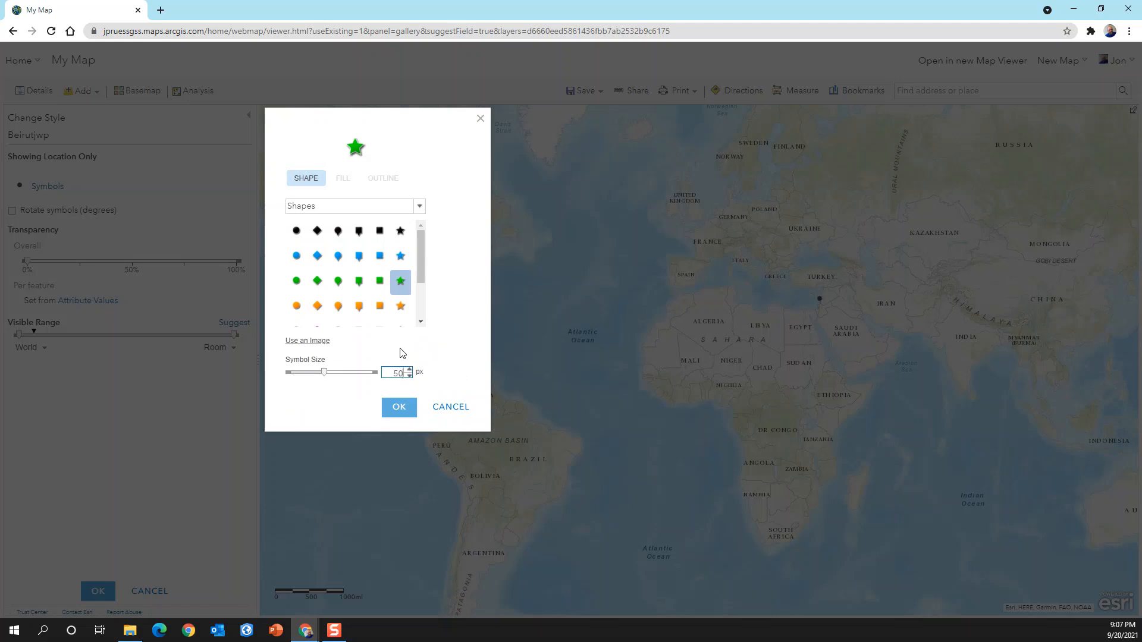
left_click(399, 407)
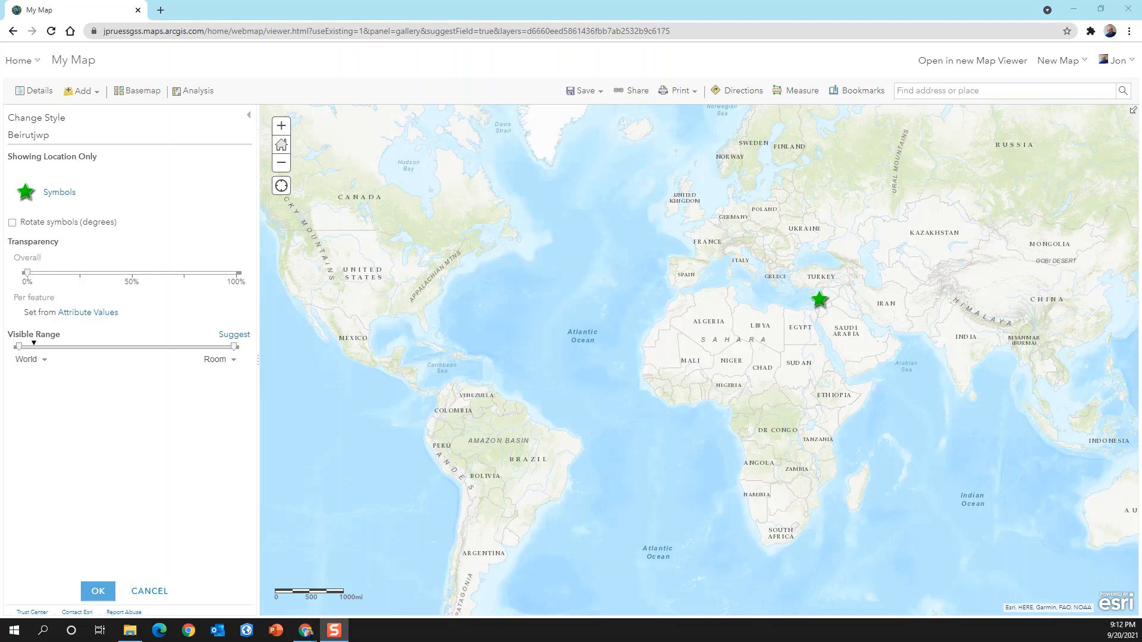
left_click(99, 596)
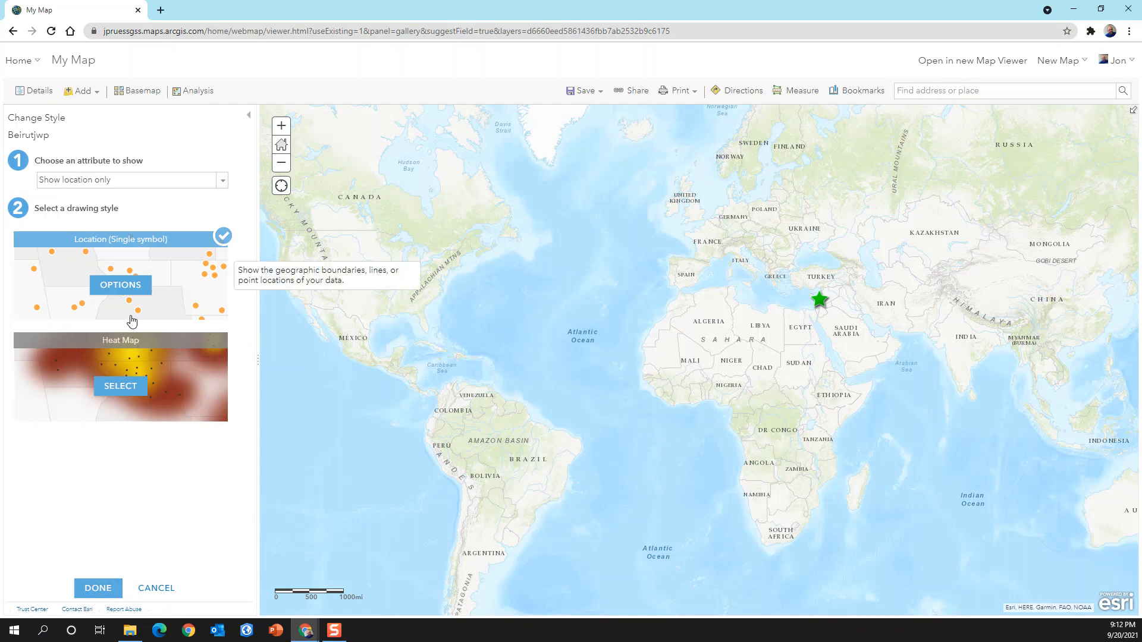
left_click(106, 590)
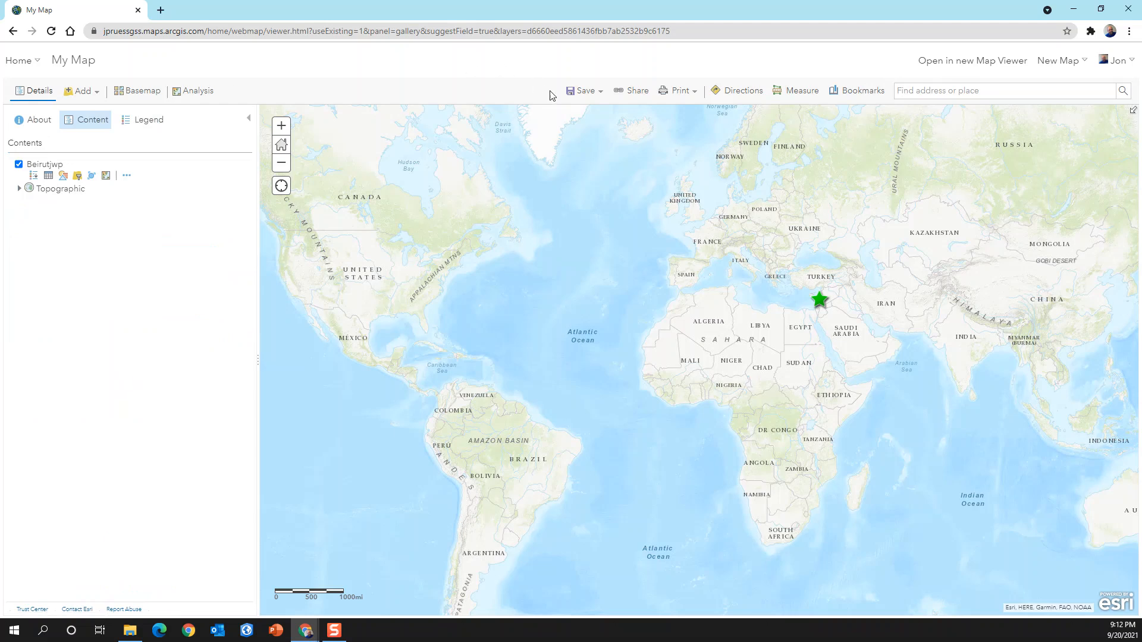
- Start saving the map and enter the title "Beirut_Jedi Mapper P pd 3"
left_click(588, 94)
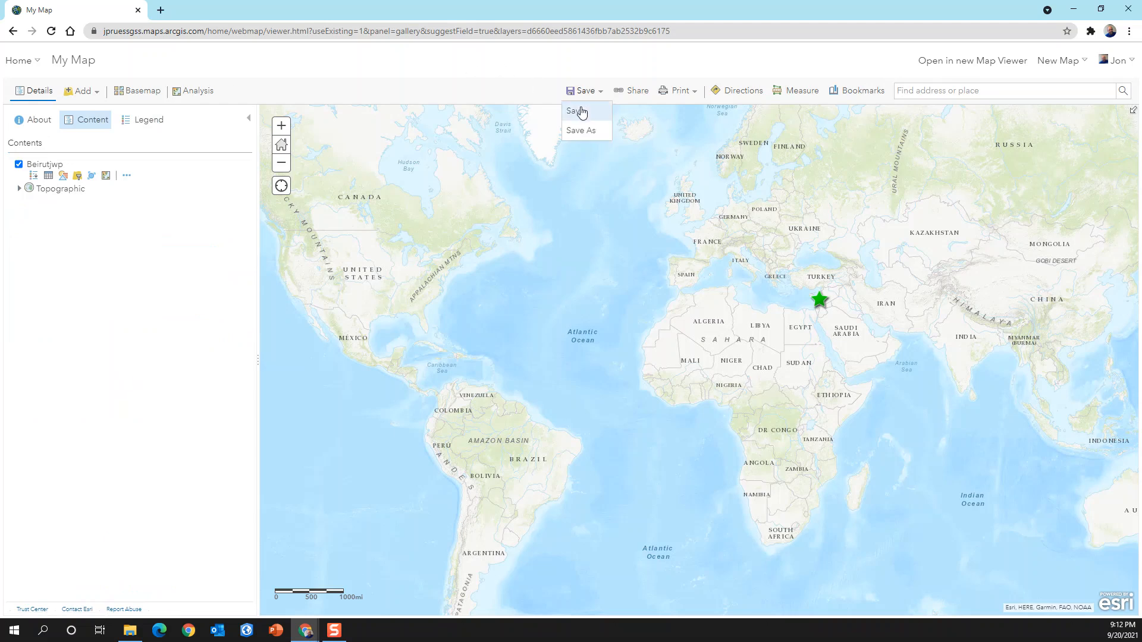
left_click(580, 111)
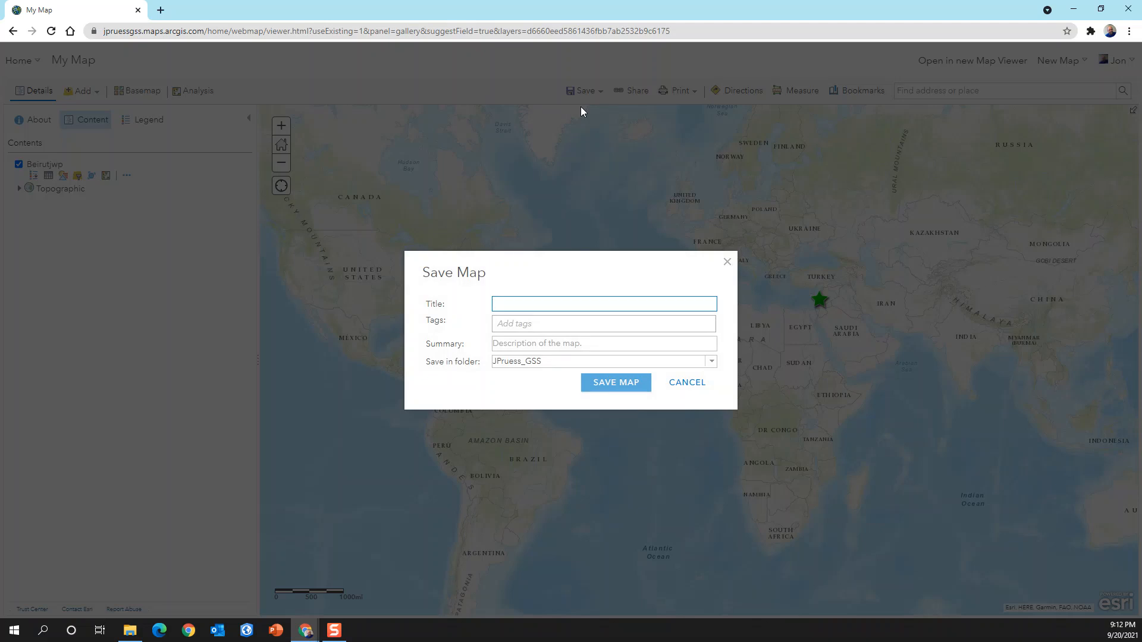
type("Beiru")
type("t_Jedi Mapper P pd 3")
- Add the tag "Beirut Explosion mag 3.3" and save the map in the 1st Quarter folder
left_click(527, 324)
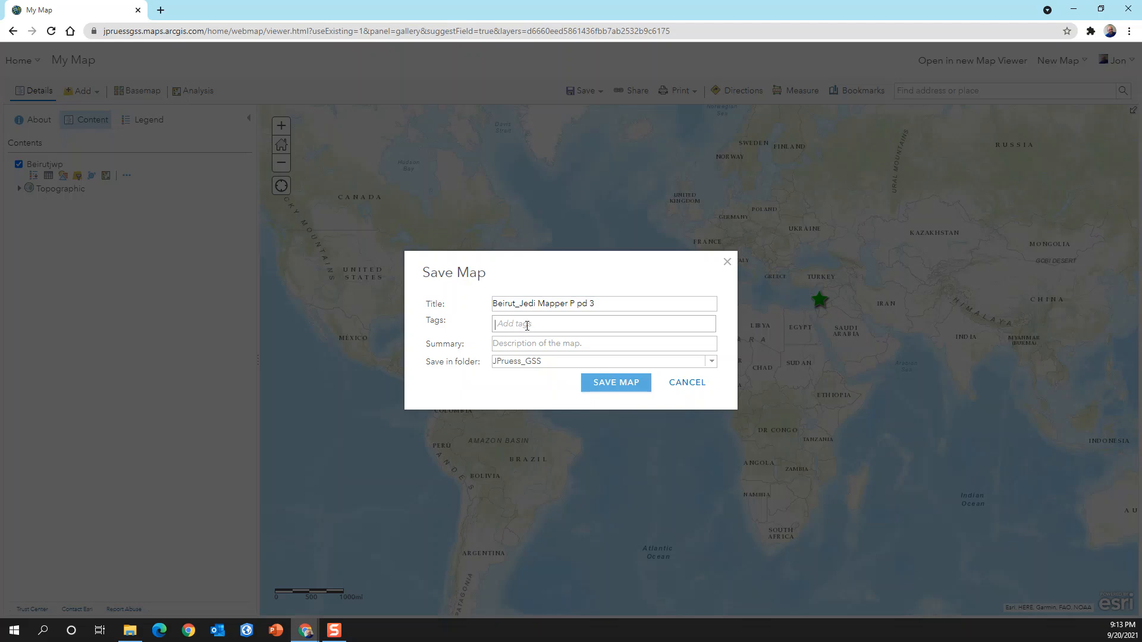
type("Bei")
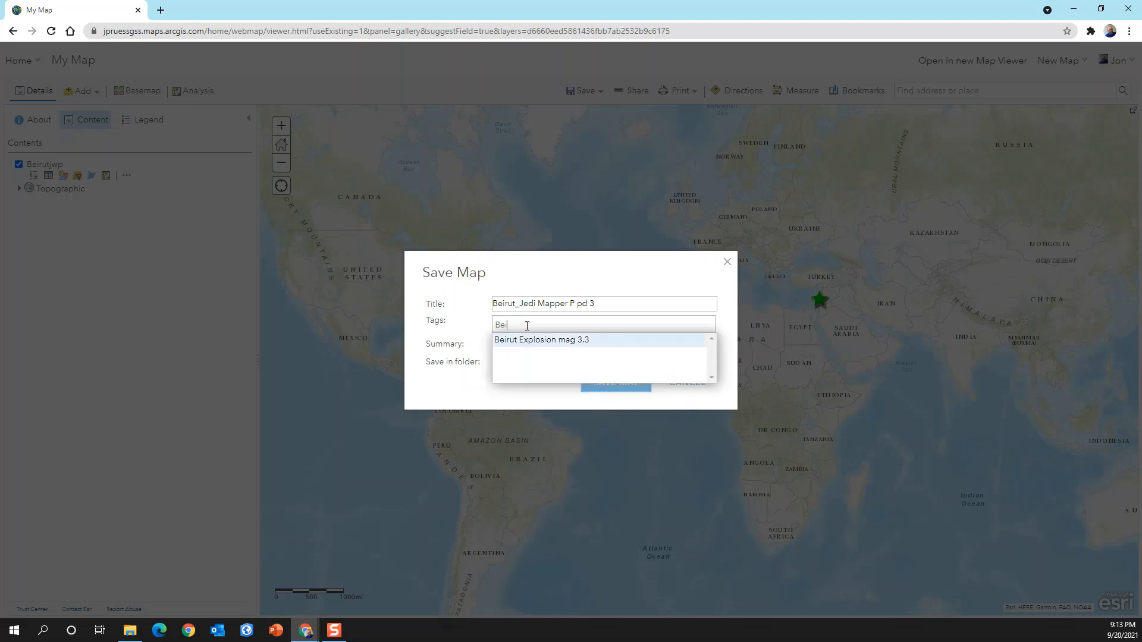
left_click(564, 345)
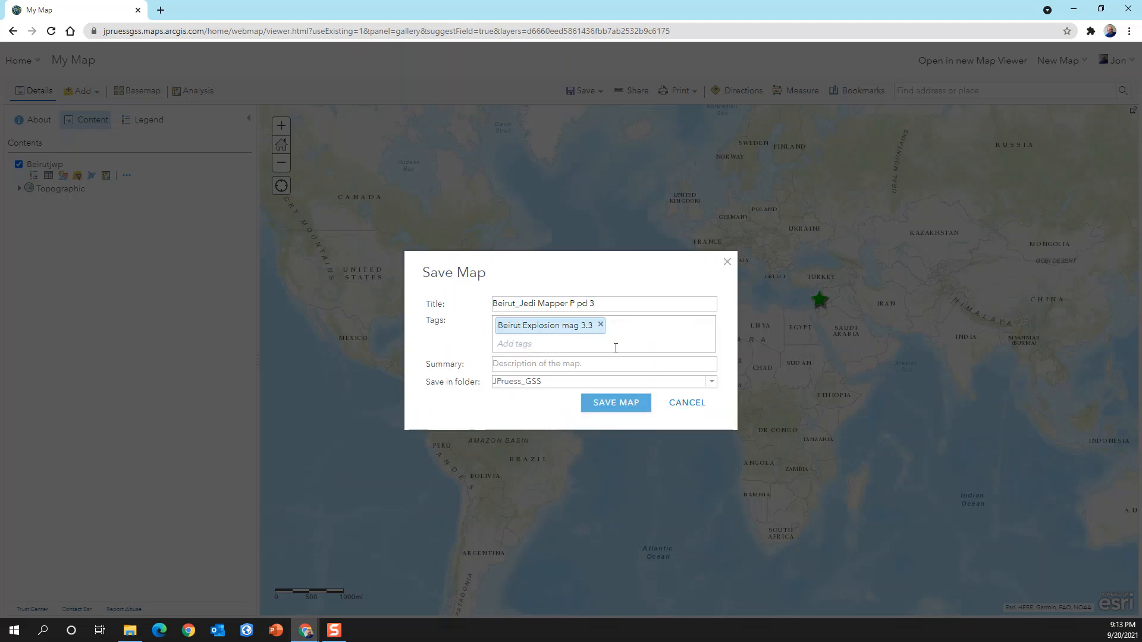
left_click(563, 364)
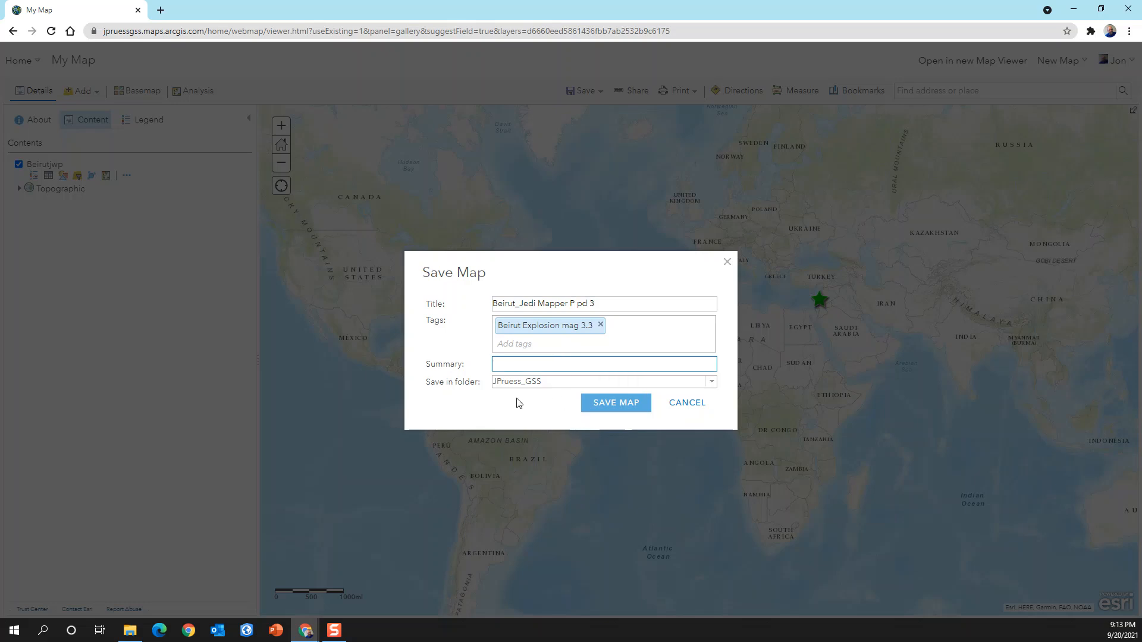
left_click(713, 384)
left_click(523, 124)
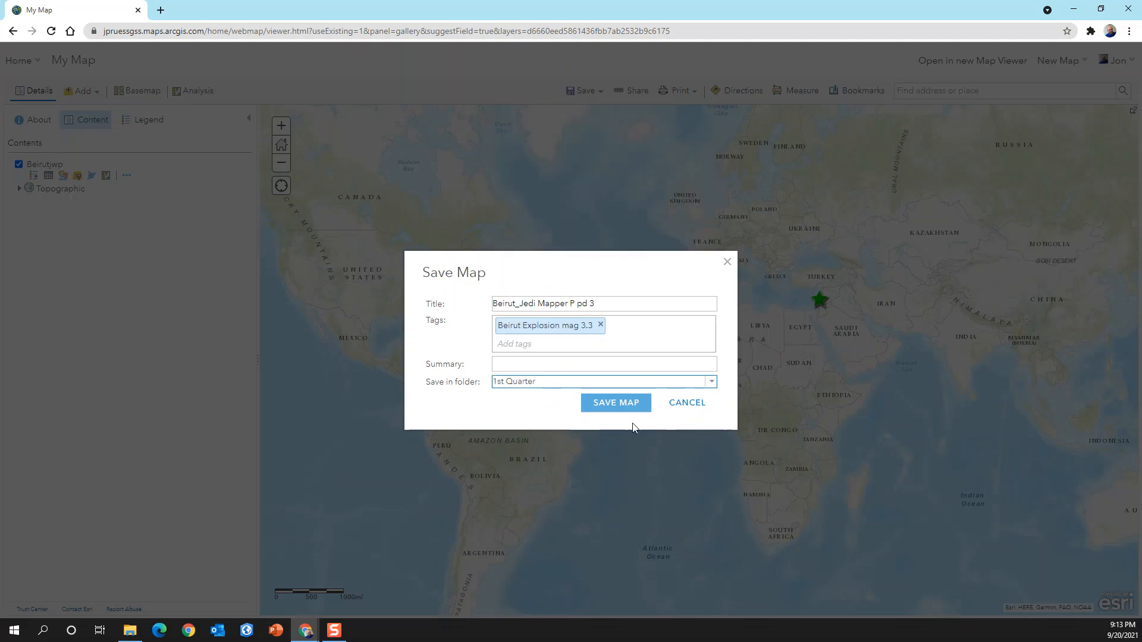
left_click(626, 406)
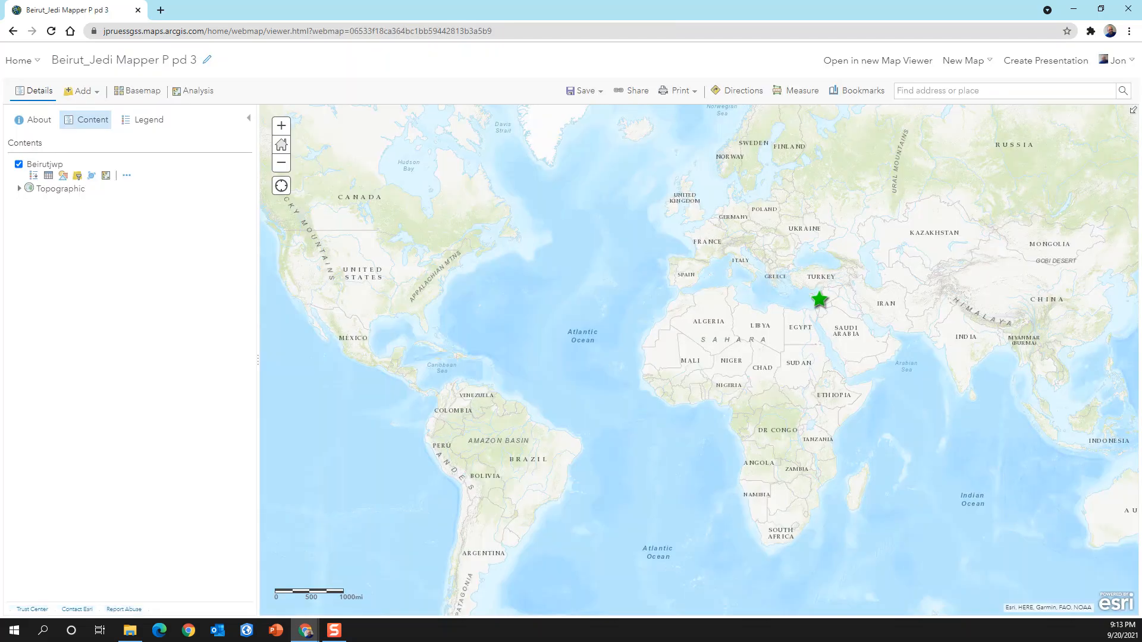
- Start the Create Buffers analysis for the Beirutjwp layer and set the distance unit to kilometers
key("alt+Tab")
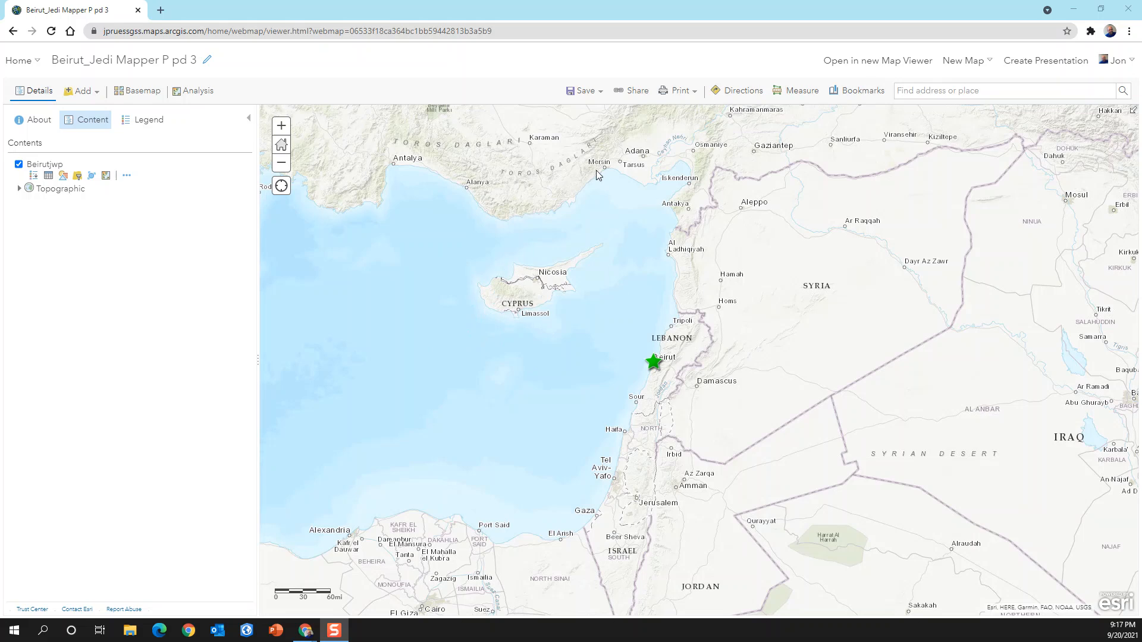
left_click(106, 176)
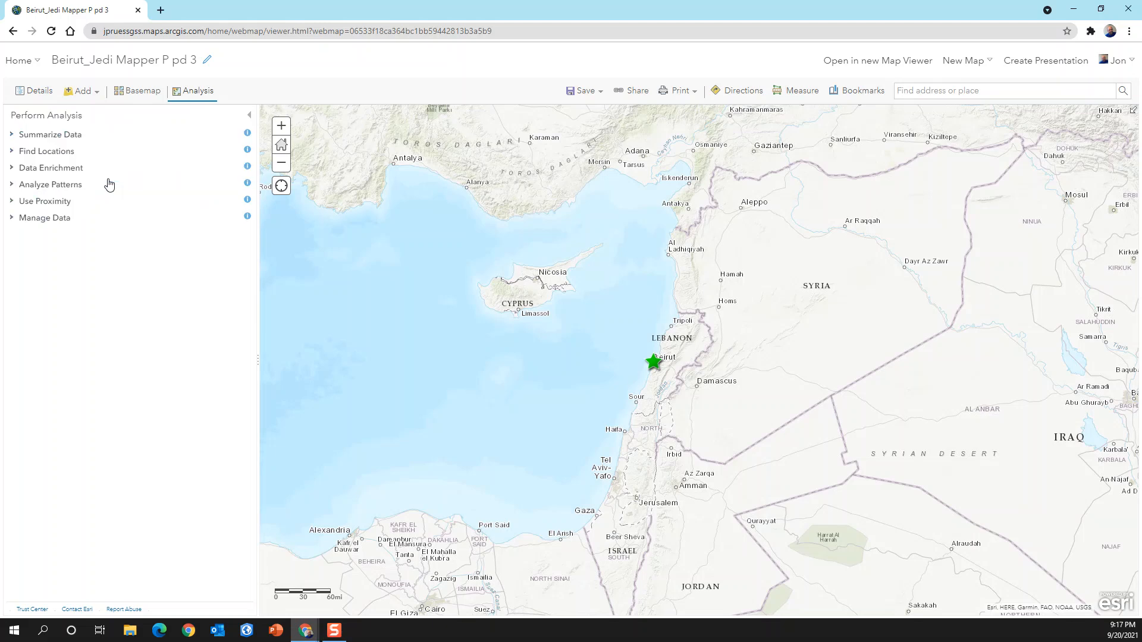
left_click(12, 202)
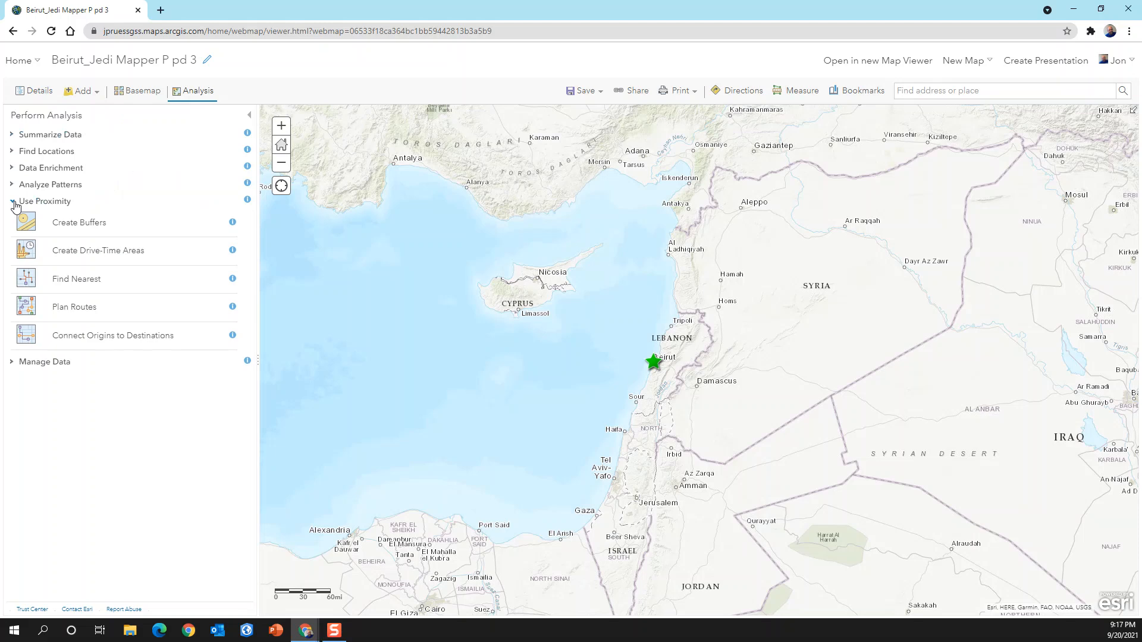
left_click(89, 229)
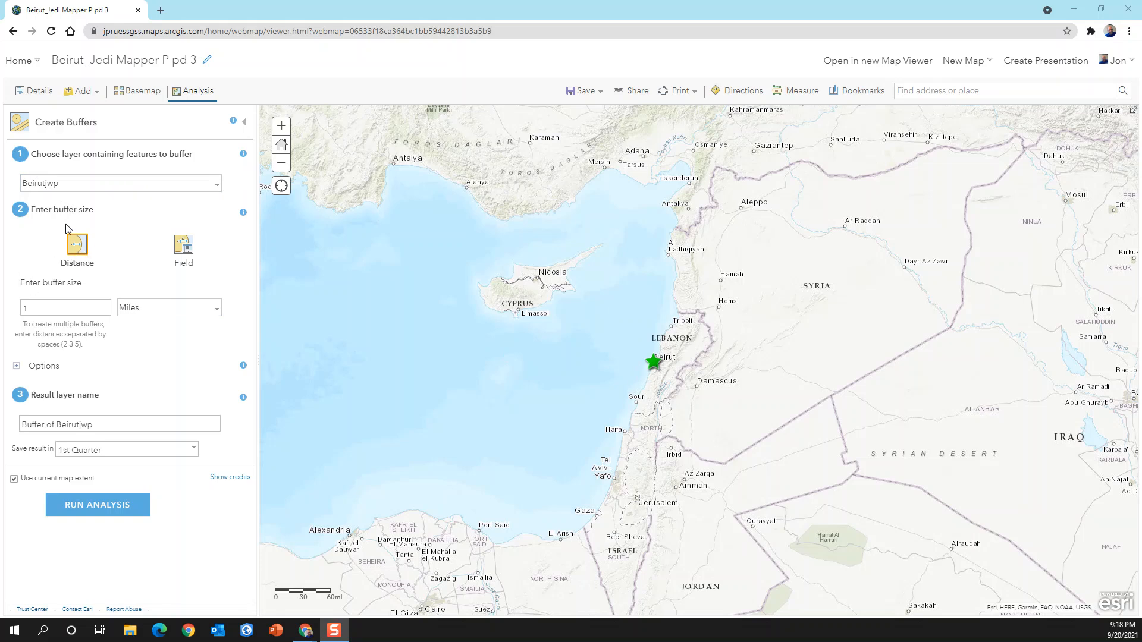
left_click(218, 314)
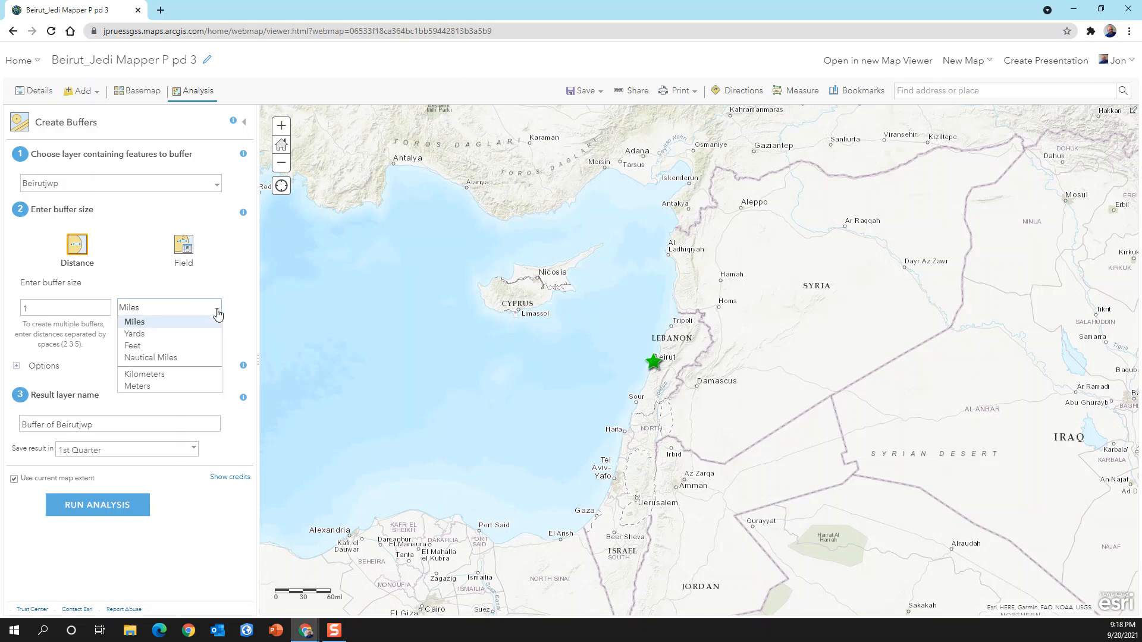
left_click(170, 376)
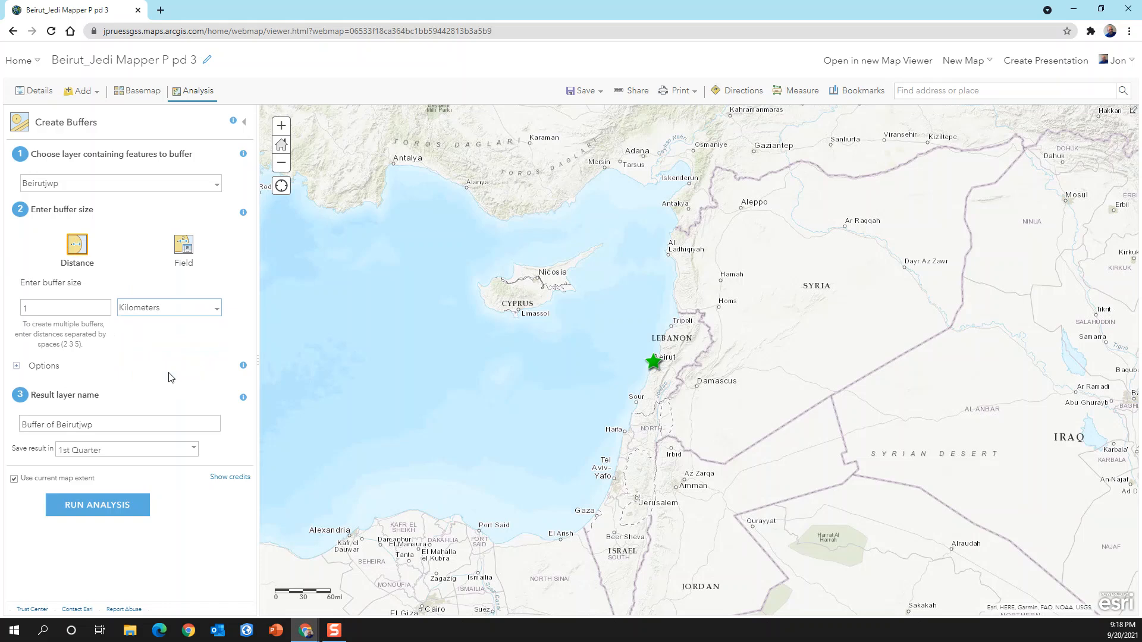
- Enter buffer distances of 0.5, 4.8, 24.1, 60 and 240 km and run the buffer analysis
double_click(41, 311)
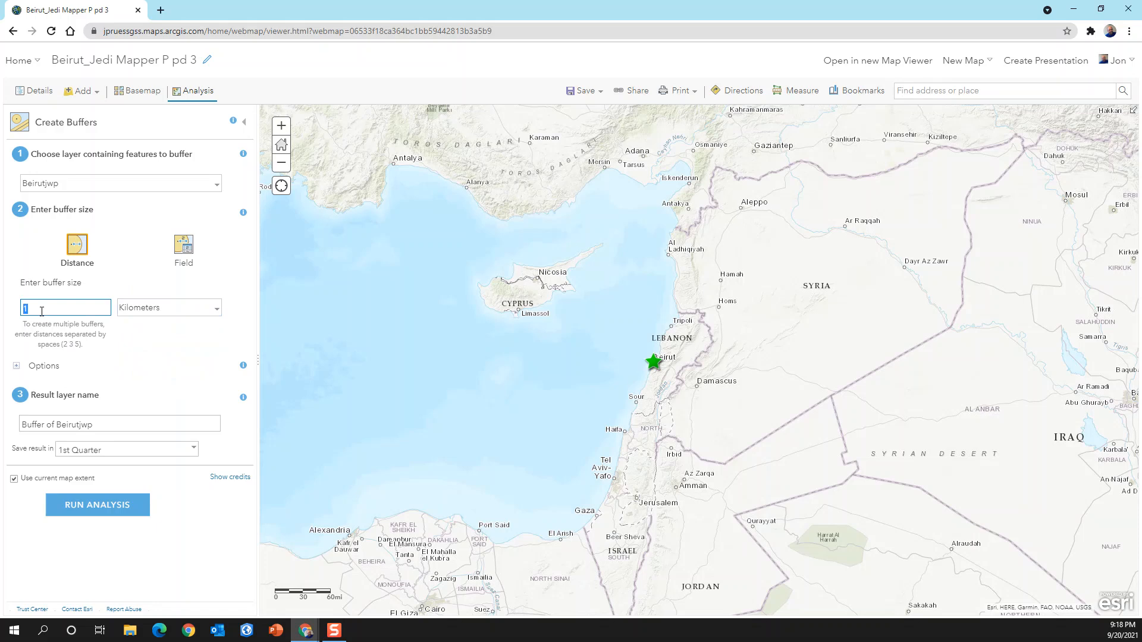
key("BackSpace")
type("0.5 4")
type("8 24.1 60 24")
type("0")
left_click(120, 424)
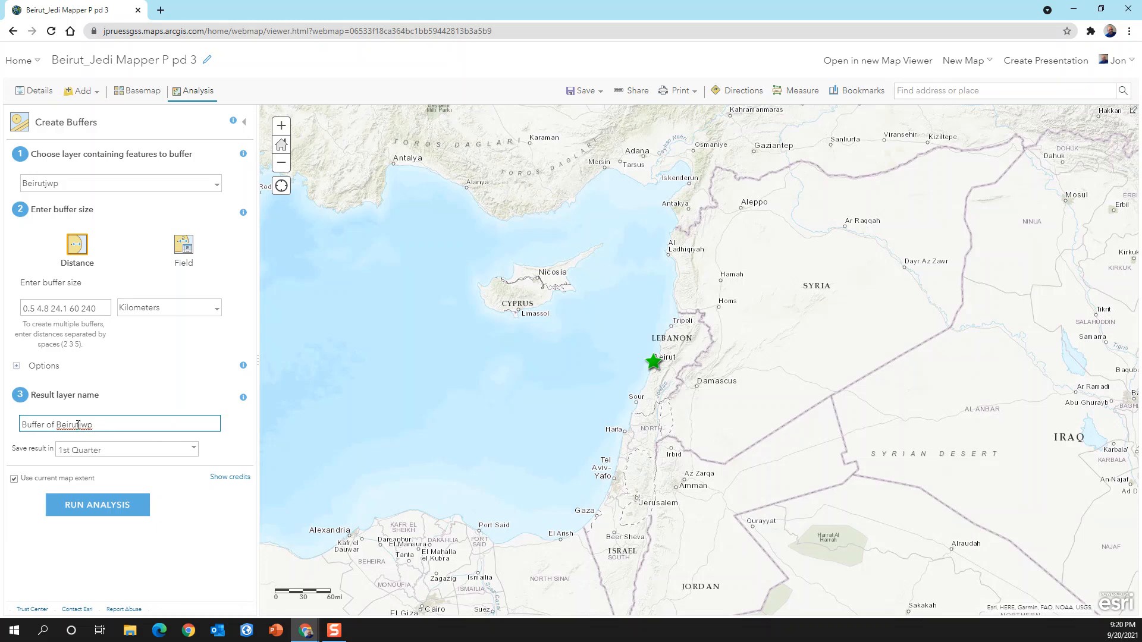
left_click(119, 508)
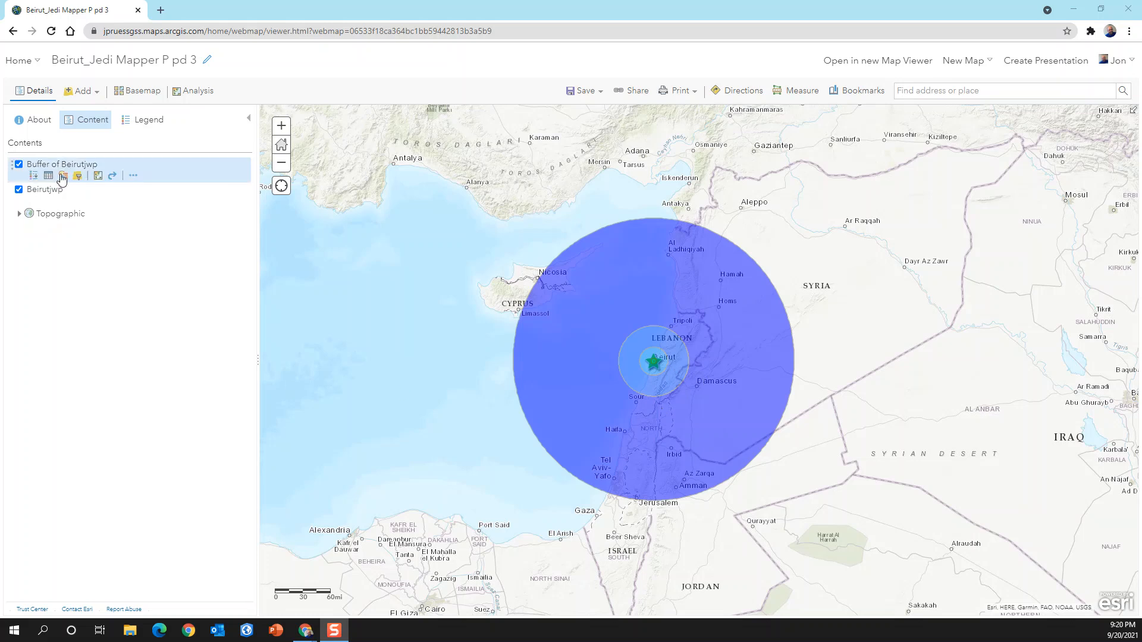
- Restyle the Buffer of Beirutjwp layer's unique symbols with the color ramp running from blue through purple and magenta to red and yellow
left_click(62, 176)
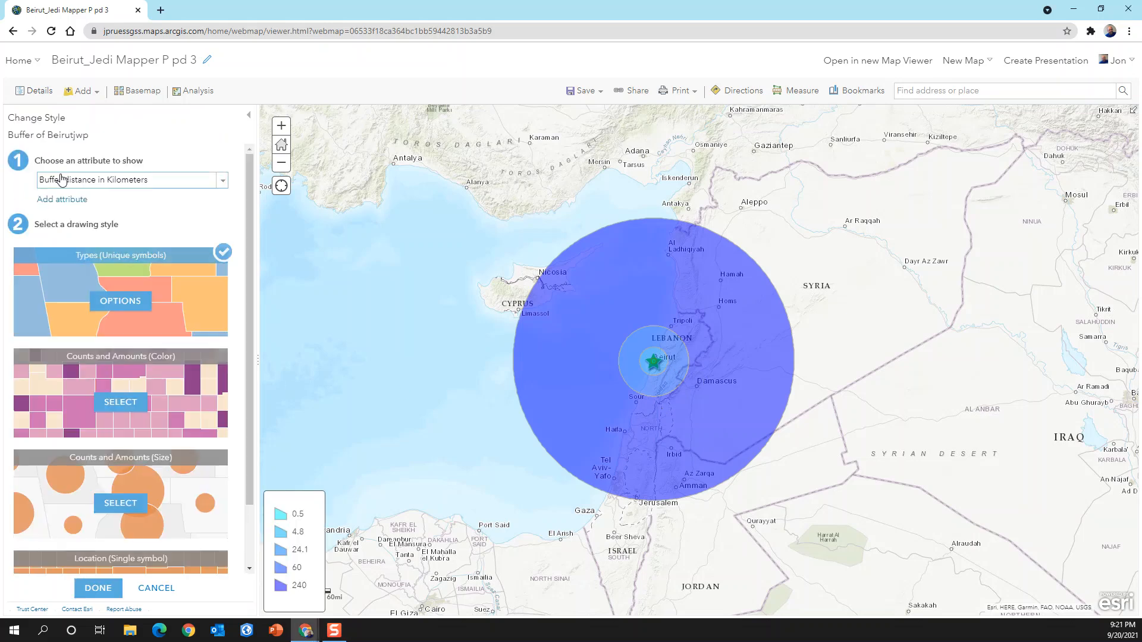
left_click(127, 303)
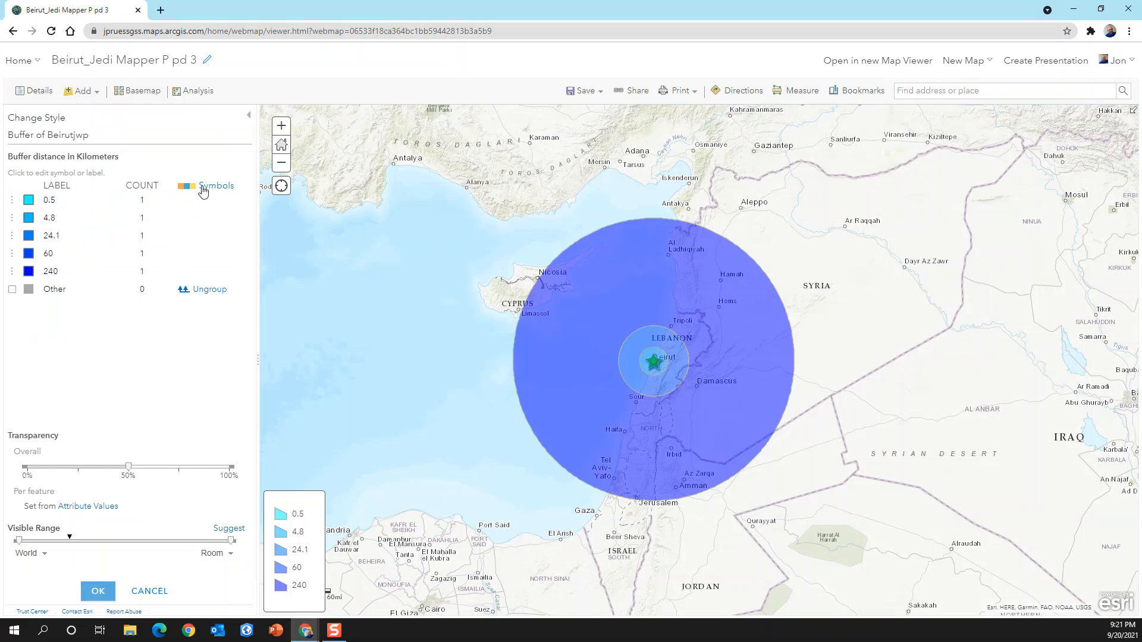
left_click(206, 185)
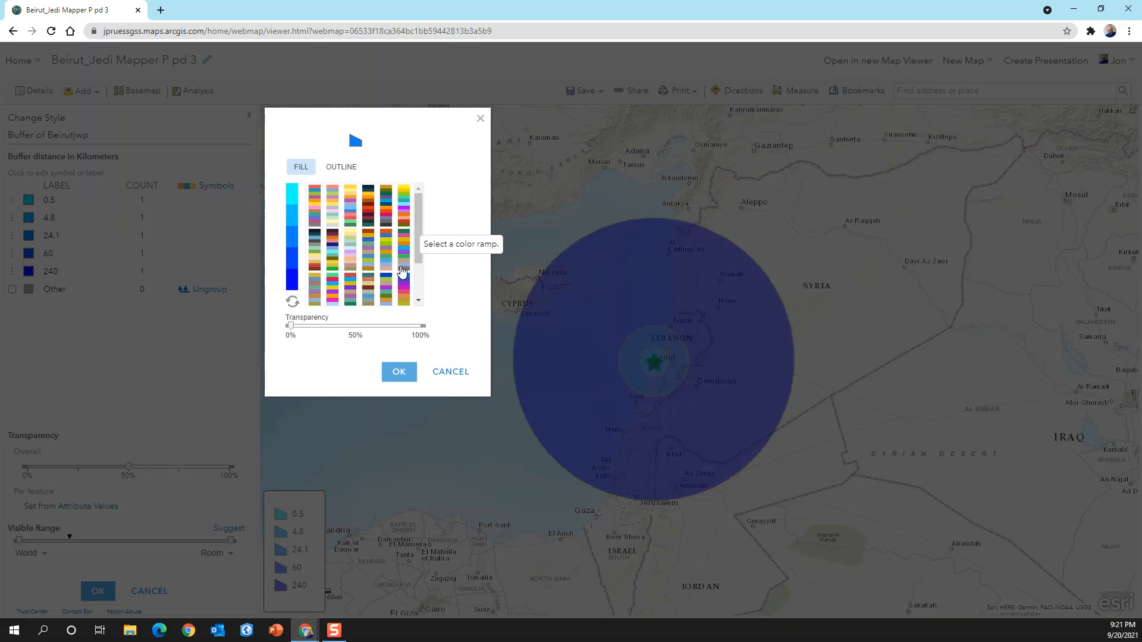
left_click(404, 288)
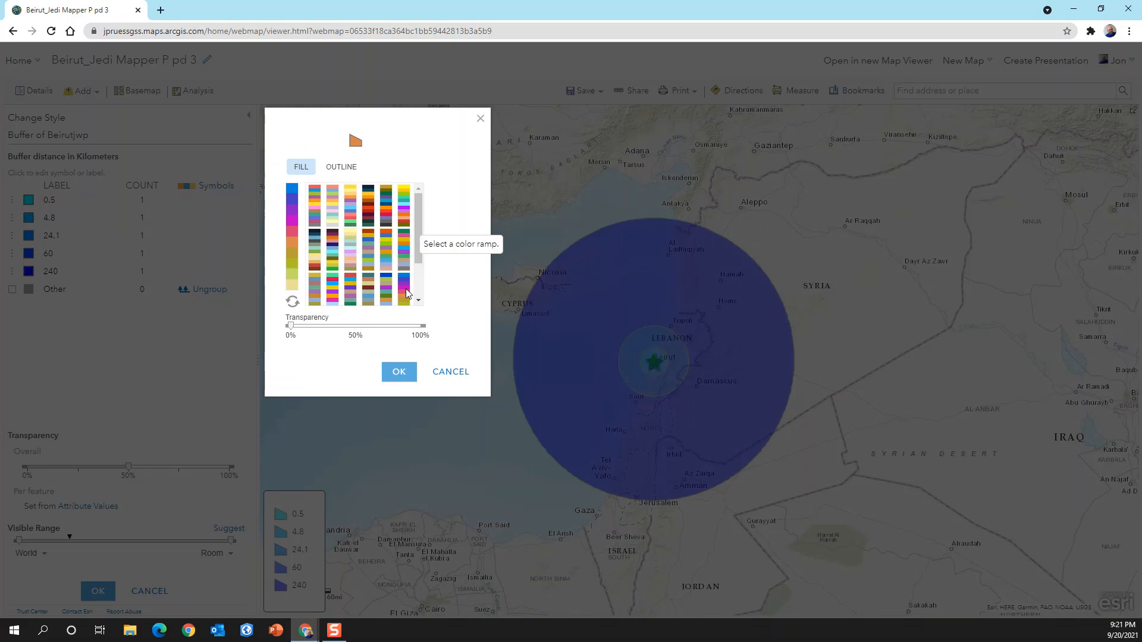
left_click(403, 370)
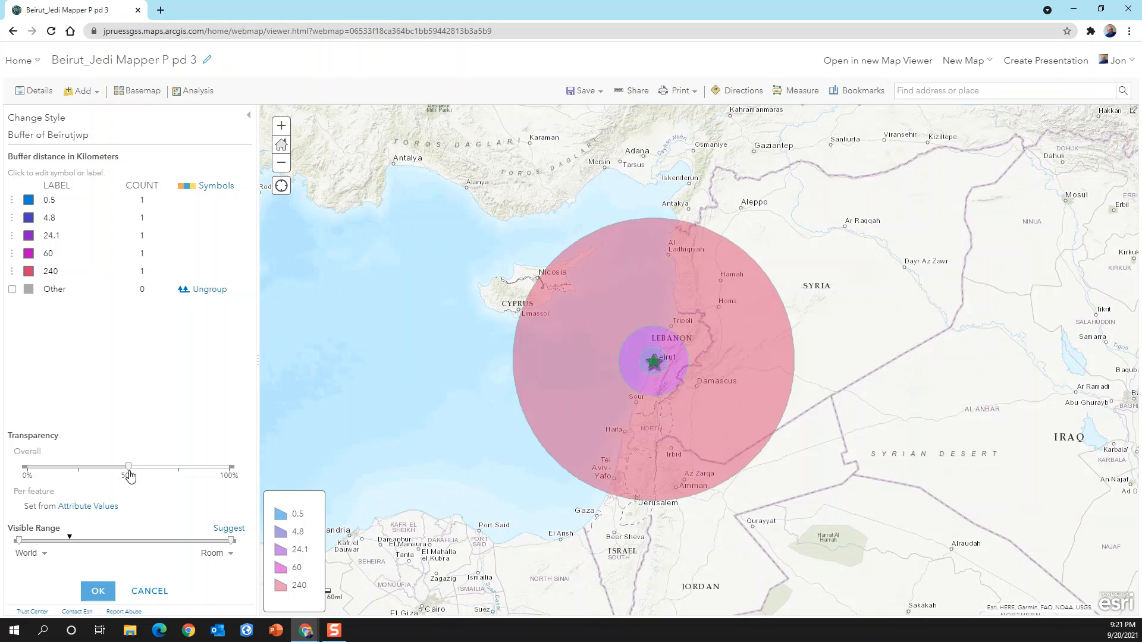
- Raise the buffer layer's overall transparency to about 70% and apply the style
left_click_drag(130, 475, 170, 476)
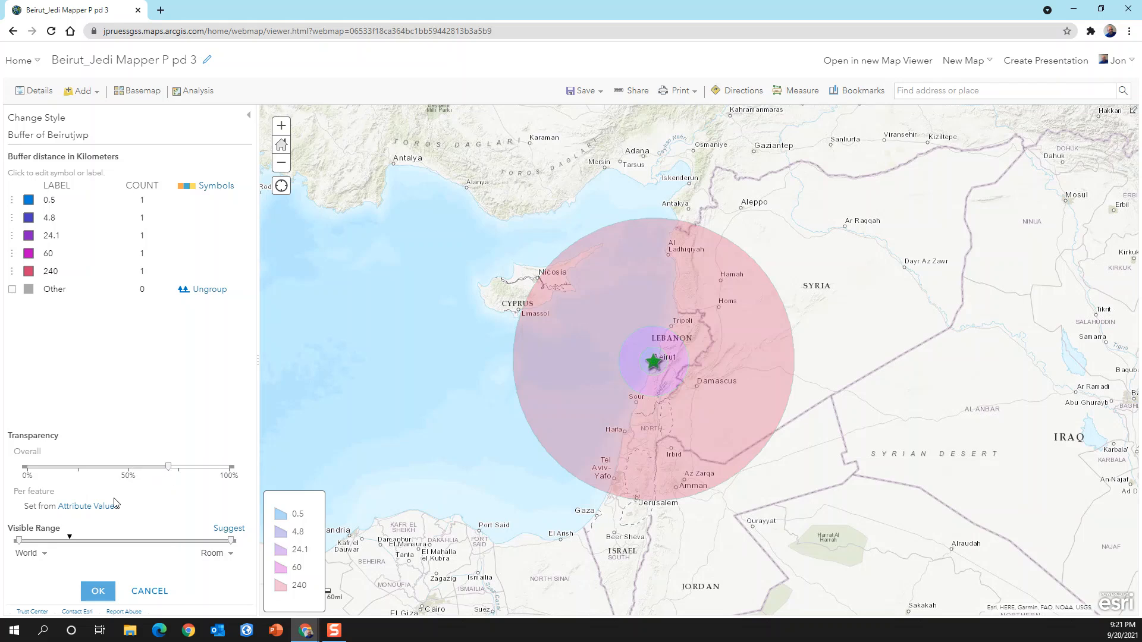
left_click(100, 595)
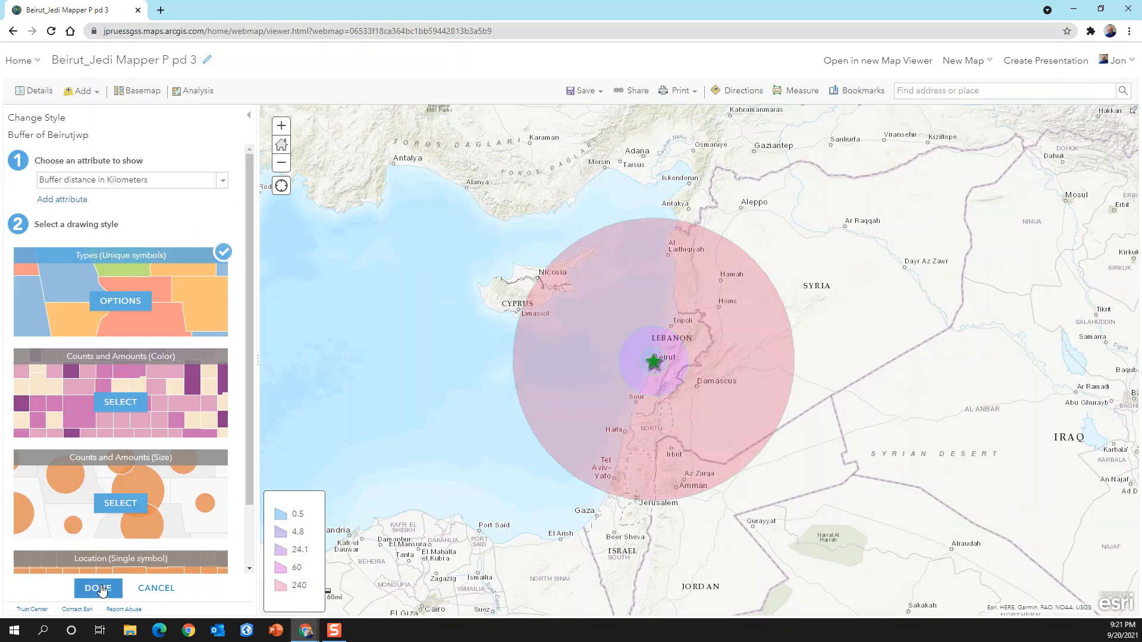
left_click(99, 588)
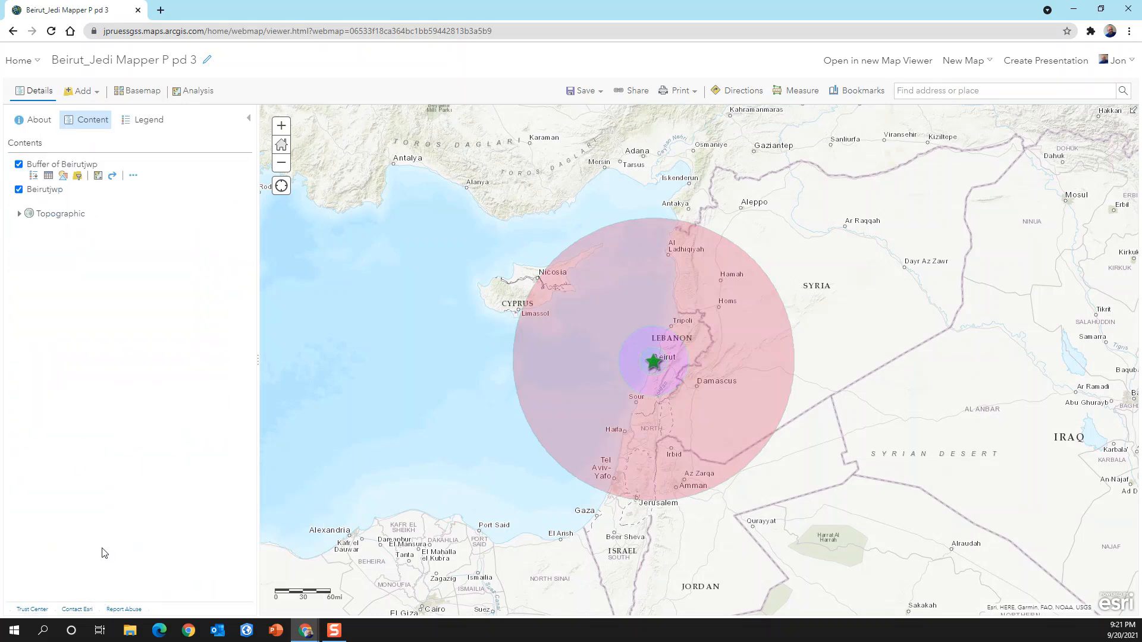